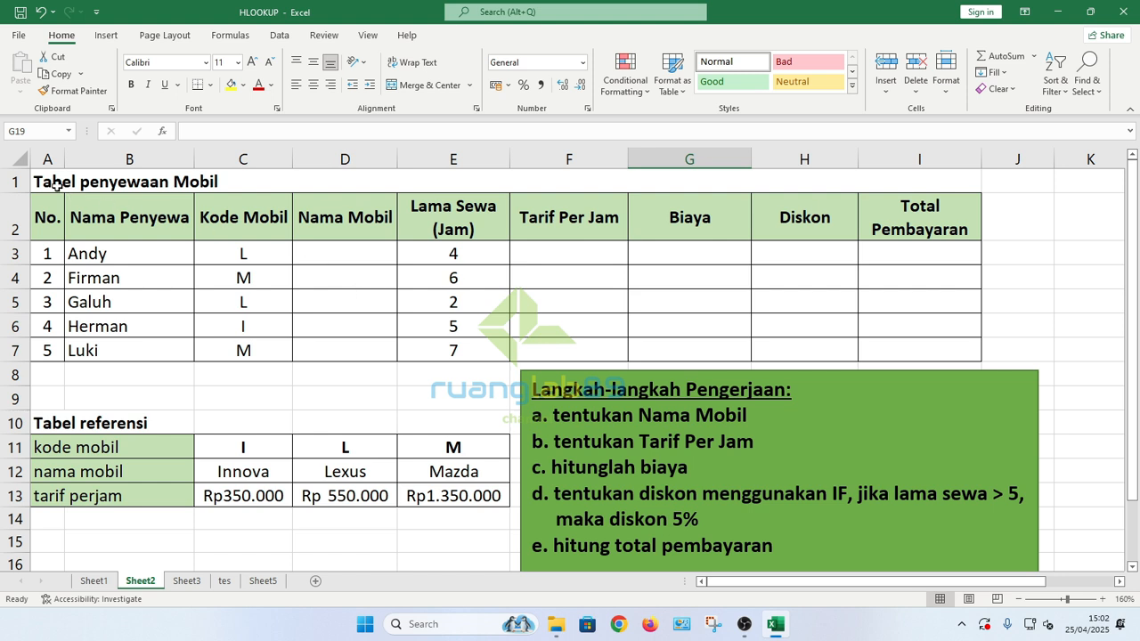
Examine the car codes in the Tabel penyewaan Mobil and their matching car names in the Tabel referensi.
left_click_drag(54, 183, 753, 490)
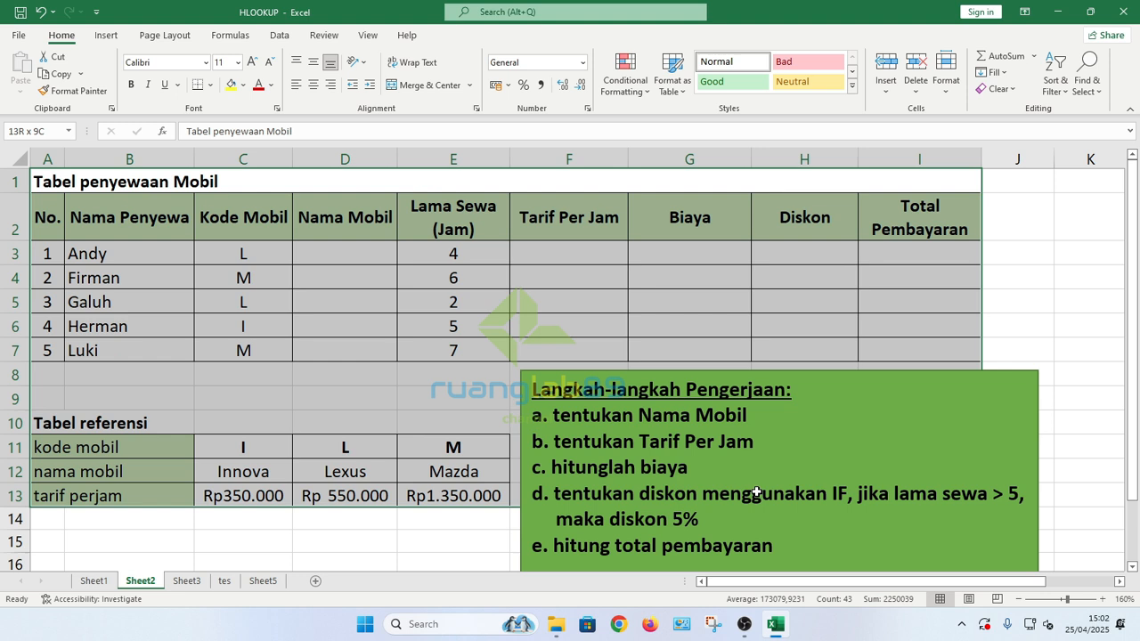
left_click(995, 338)
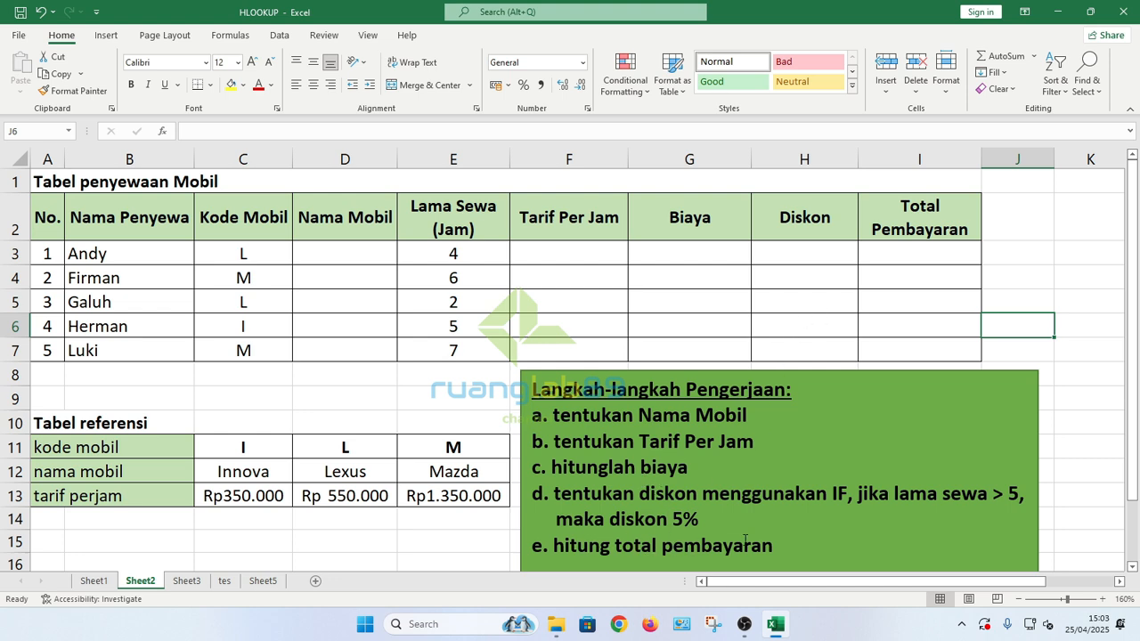
left_click(263, 253)
left_click(260, 278)
left_click(254, 302)
left_click(258, 327)
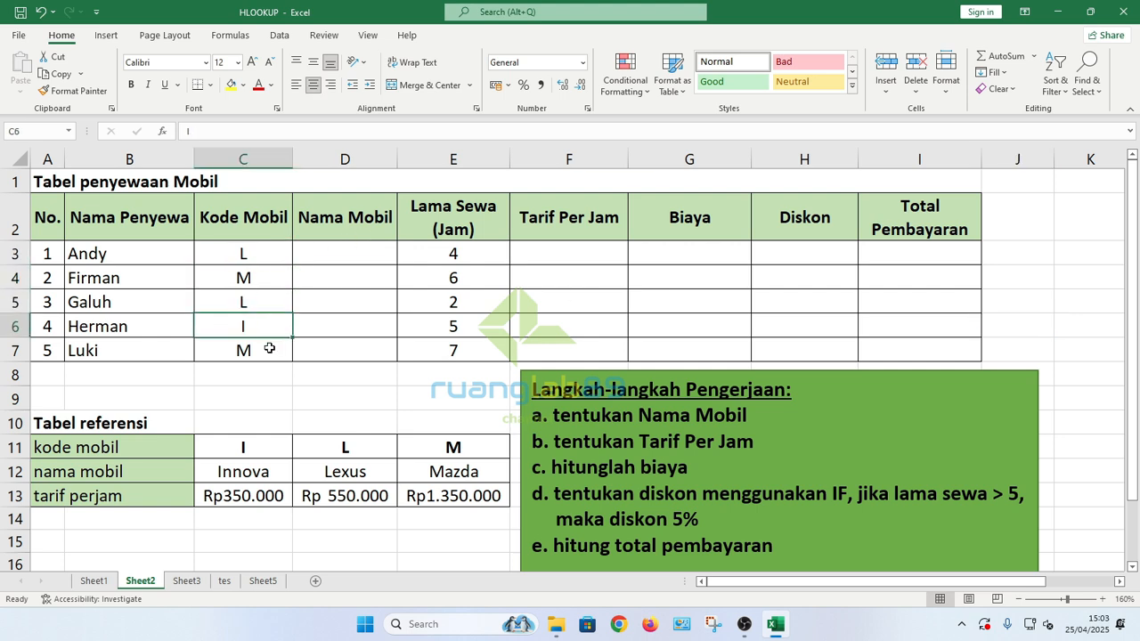
left_click(269, 348)
left_click(262, 257)
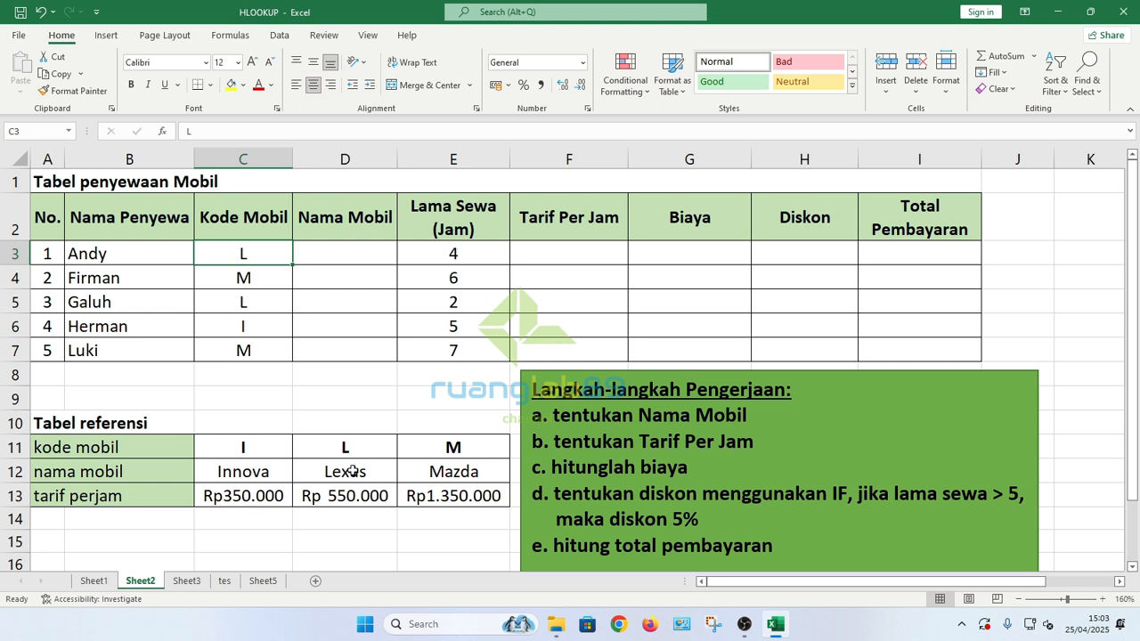
left_click(254, 277)
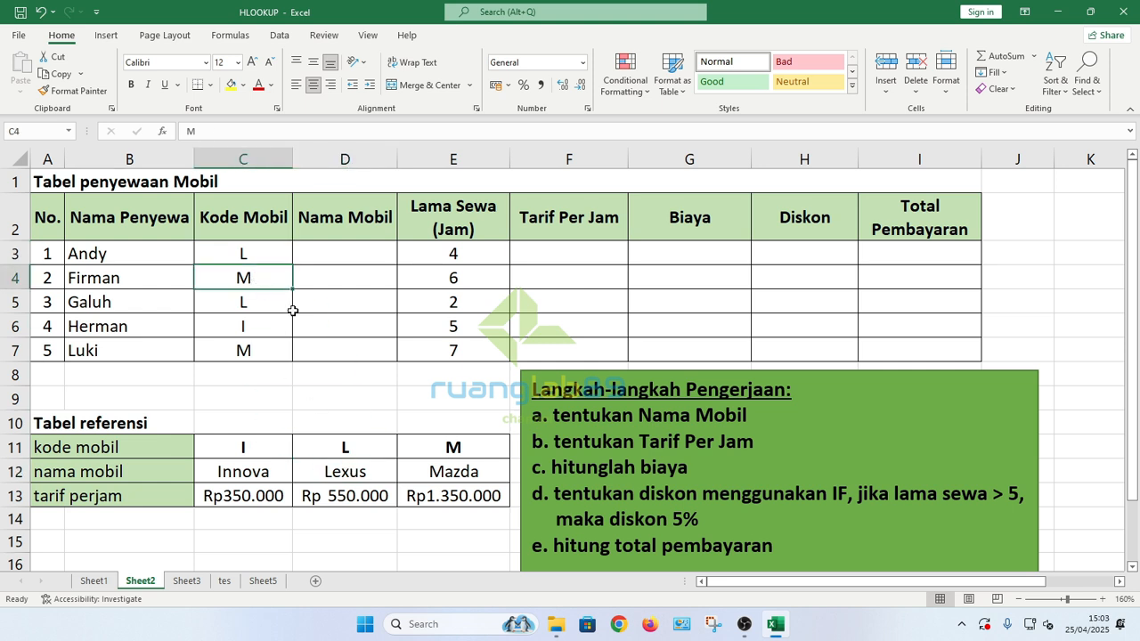
left_click(448, 472)
left_click(262, 326)
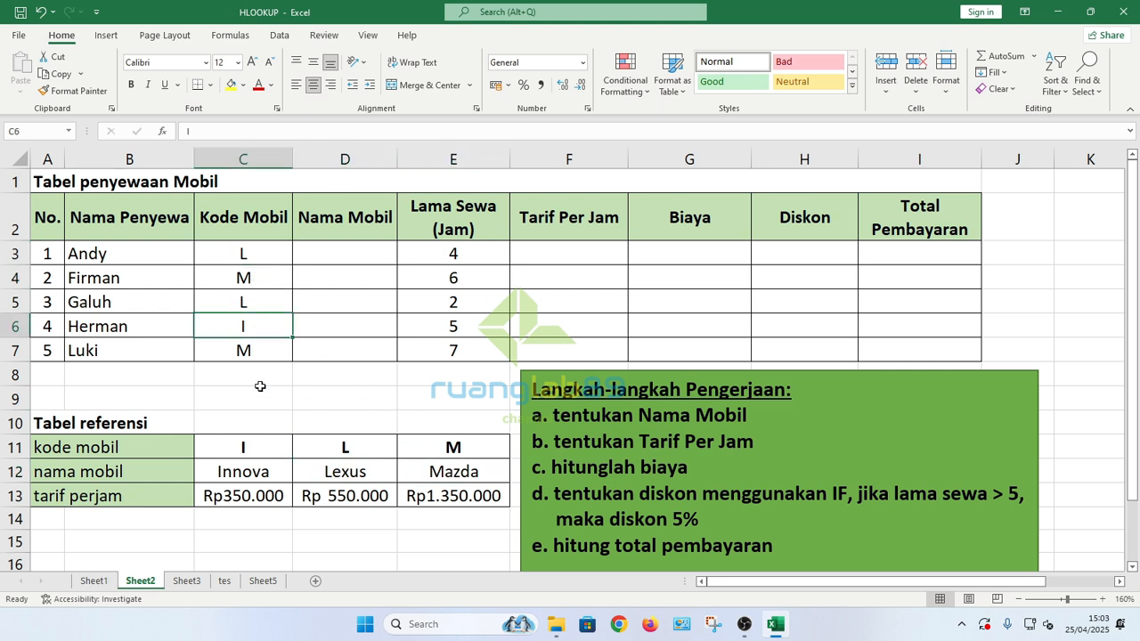
left_click(270, 472)
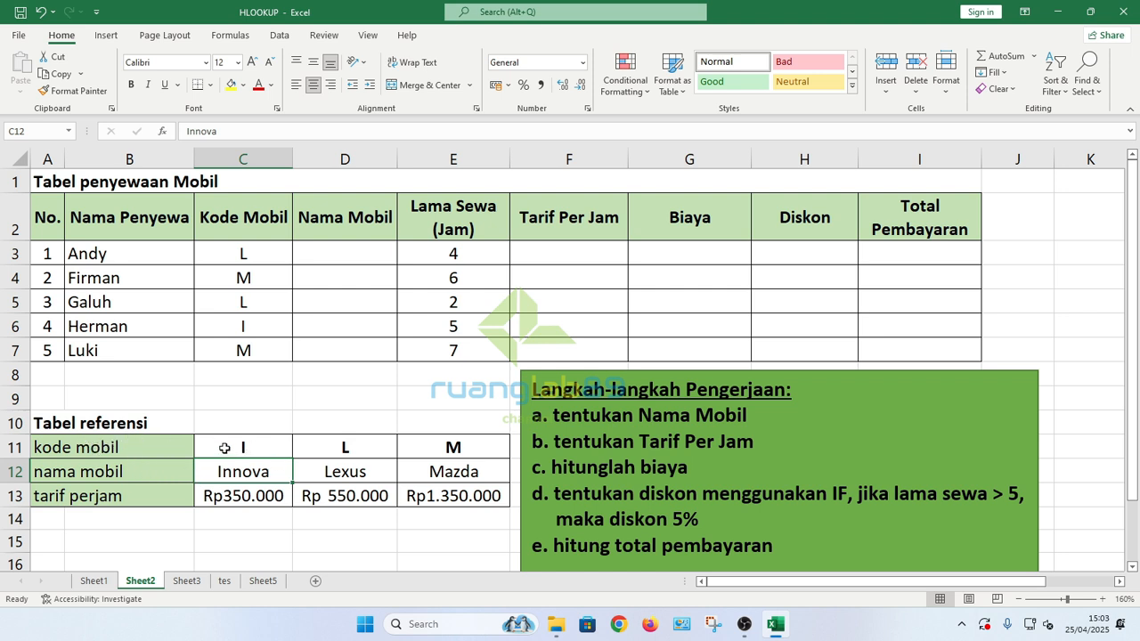
Examine the horizontal kode mobil row C11:E11 of the reference table.
left_click_drag(231, 448, 434, 450)
mouse_move(273, 448)
left_mouse_down()
mouse_move(269, 496)
mouse_move(273, 456)
left_mouse_up()
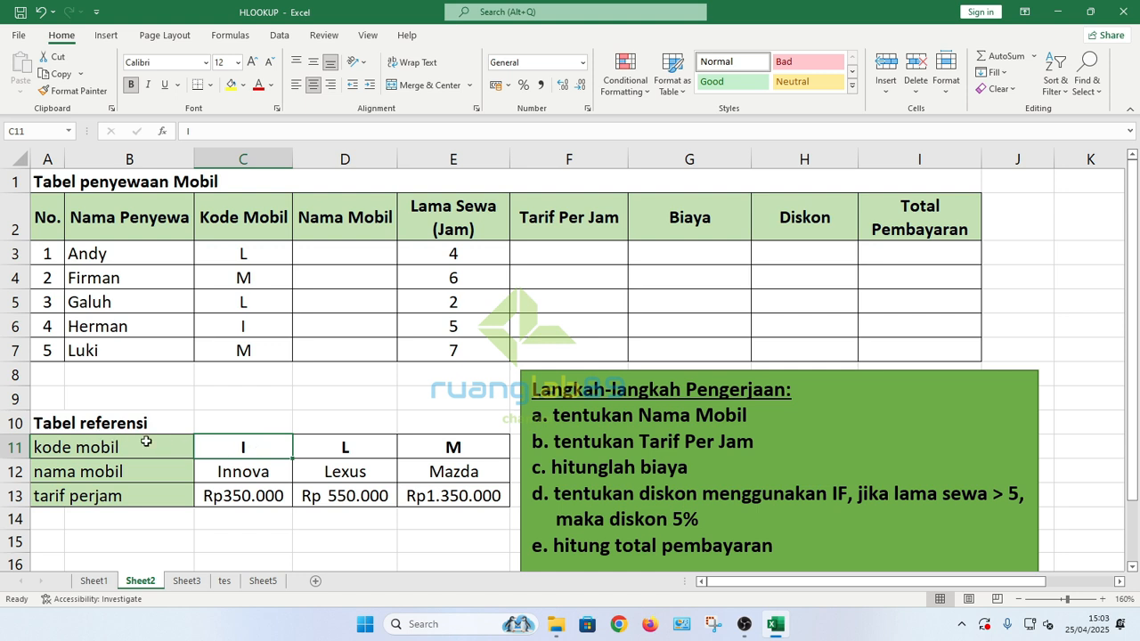
left_click_drag(213, 448, 420, 450)
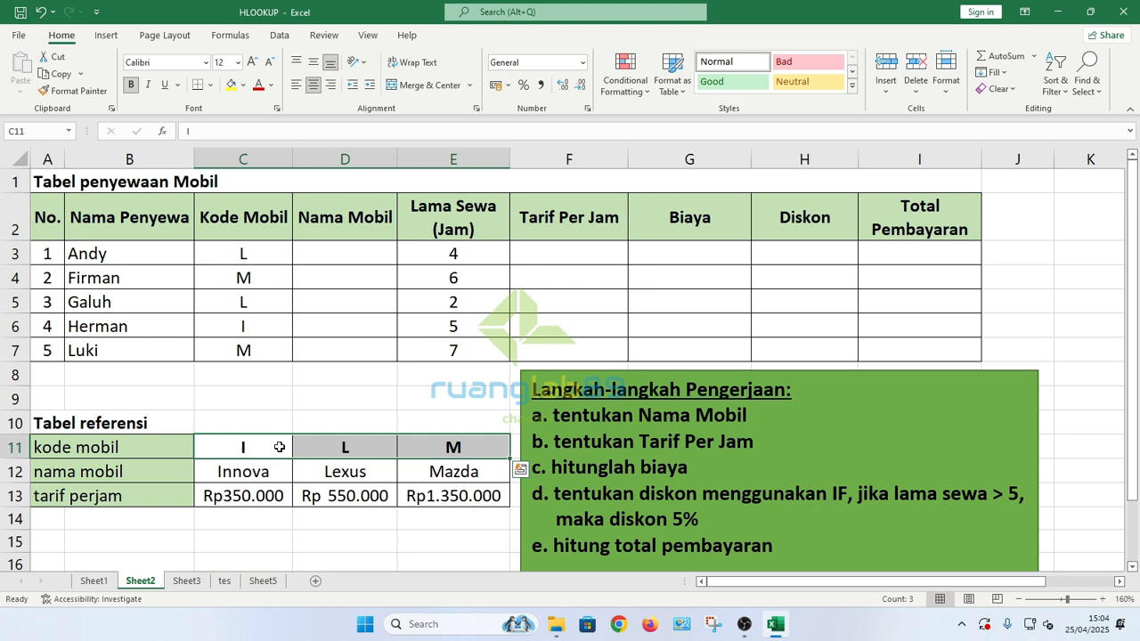
left_click(279, 447)
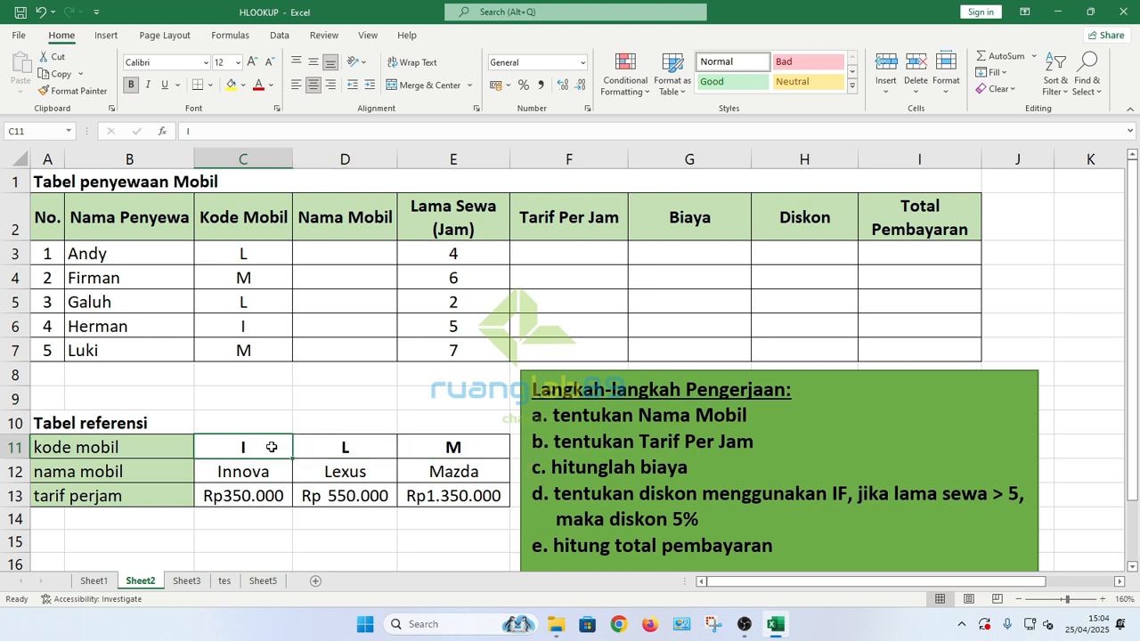
mouse_move(272, 455)
left_mouse_down()
mouse_move(270, 498)
mouse_move(266, 448)
left_mouse_up()
left_click(313, 447)
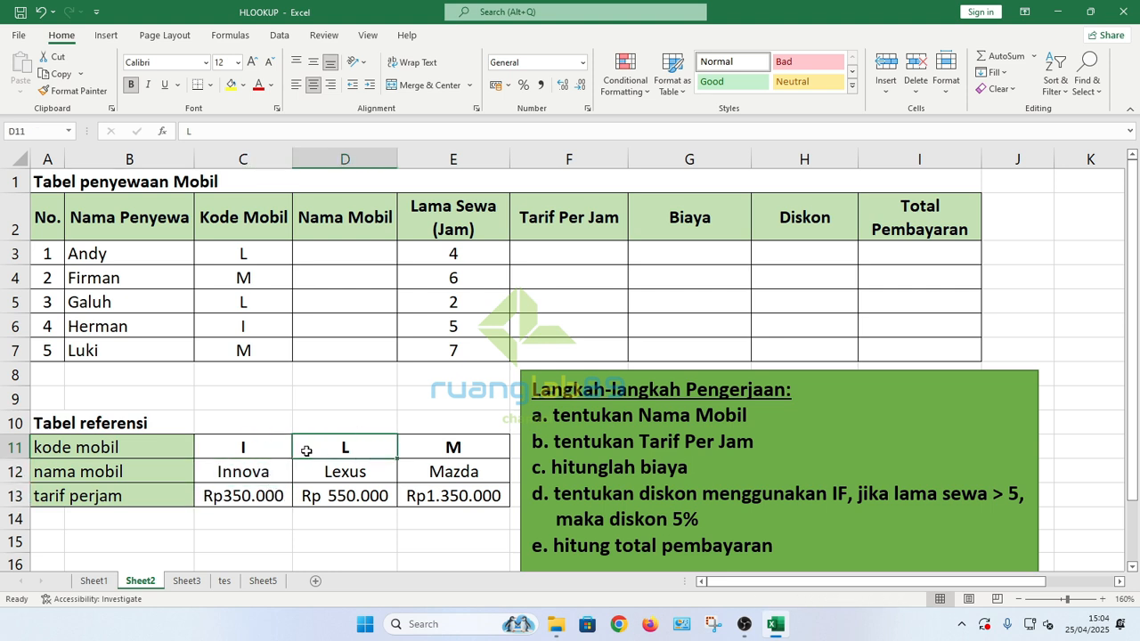
Enter the formula =HLOOKUP(C3;$C$11:$E$13;2) in cell D3 for the first renter's Nama Mobil.
left_click(342, 256)
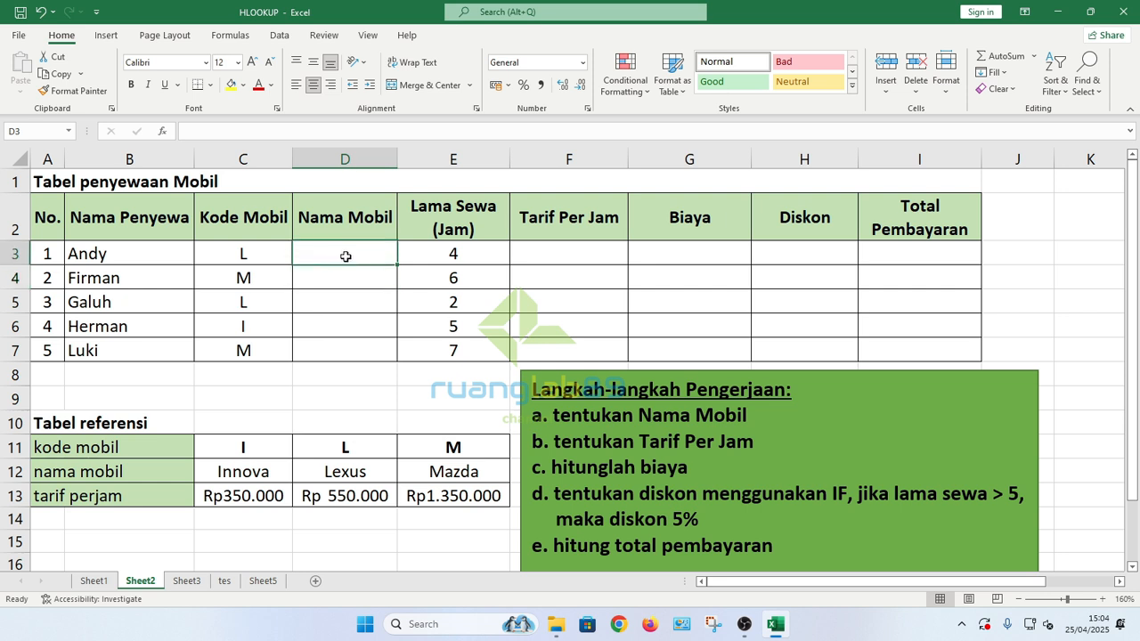
type("=")
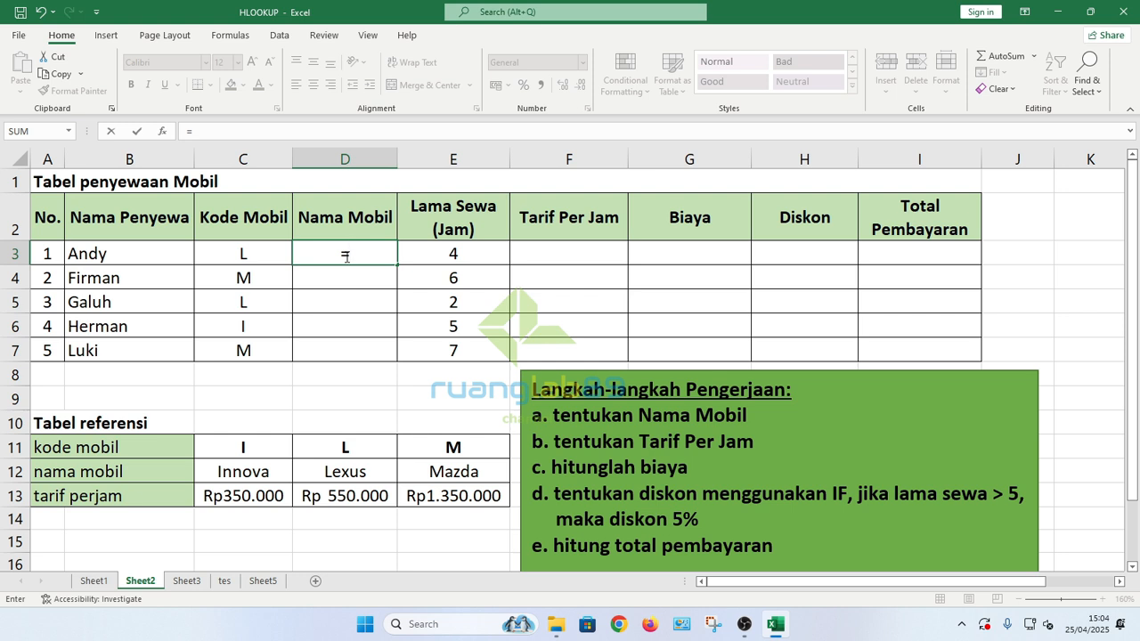
type("Hlo")
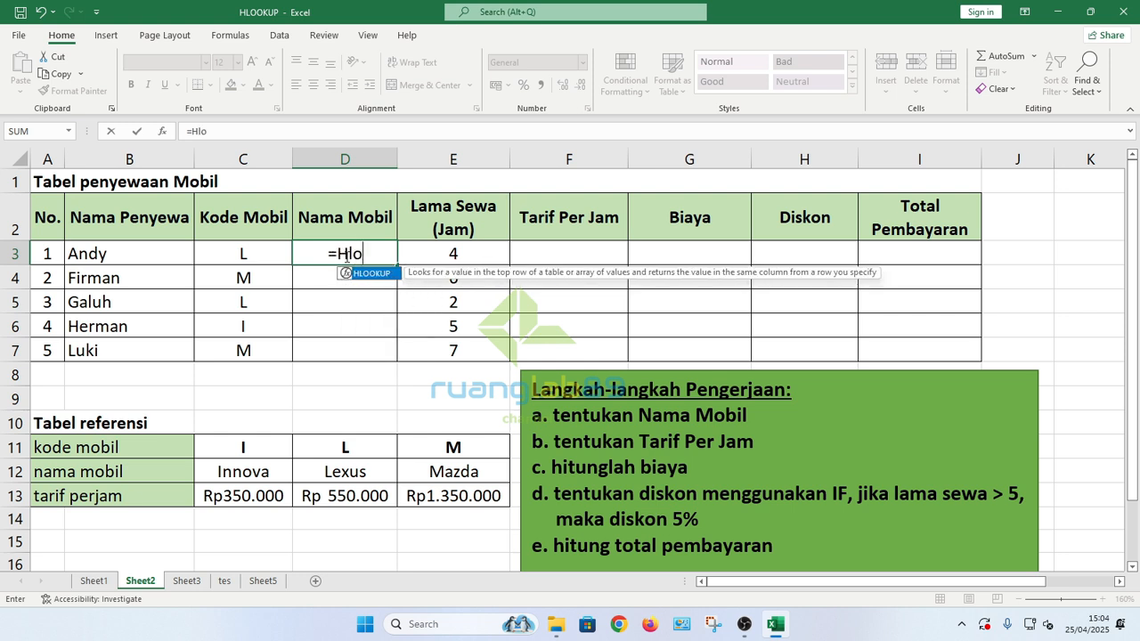
key("Escape")
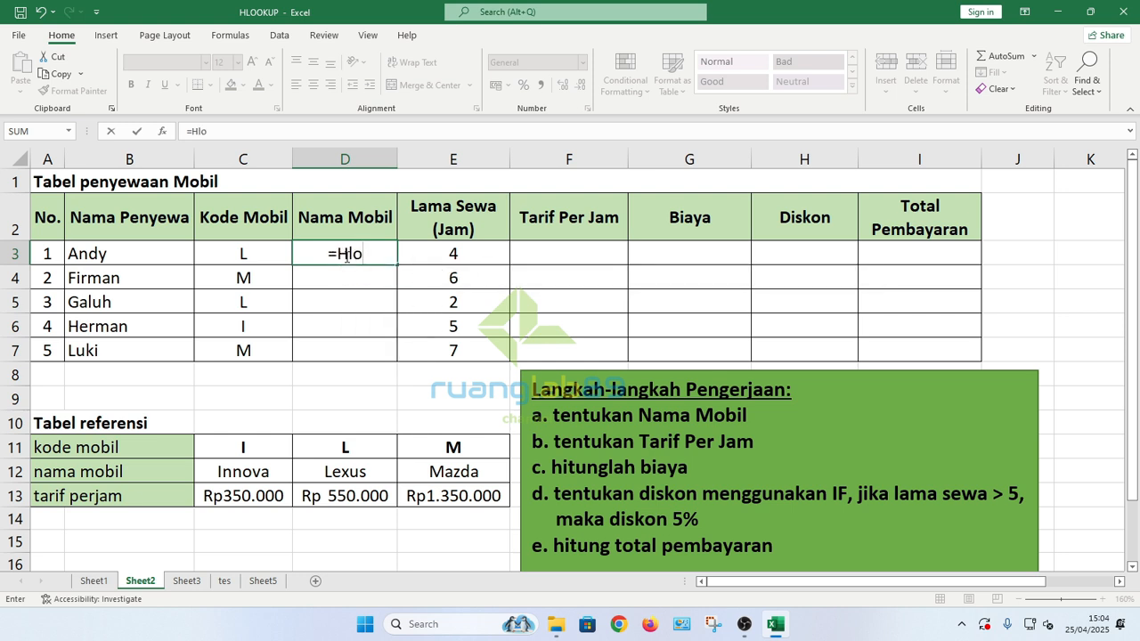
key("BackSpace")
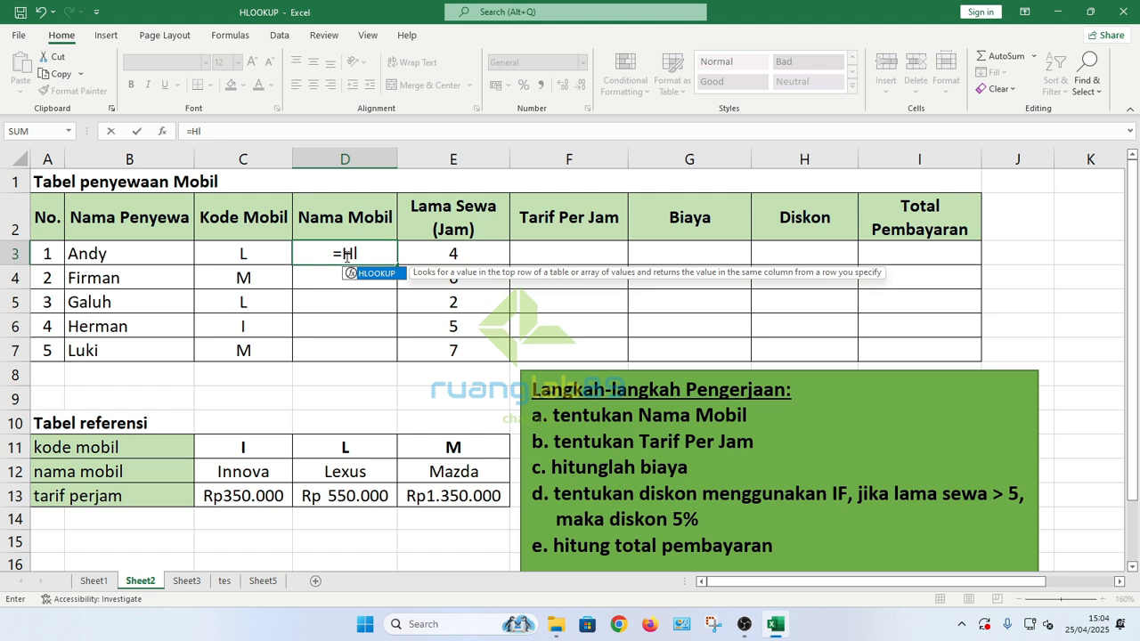
key("Tab")
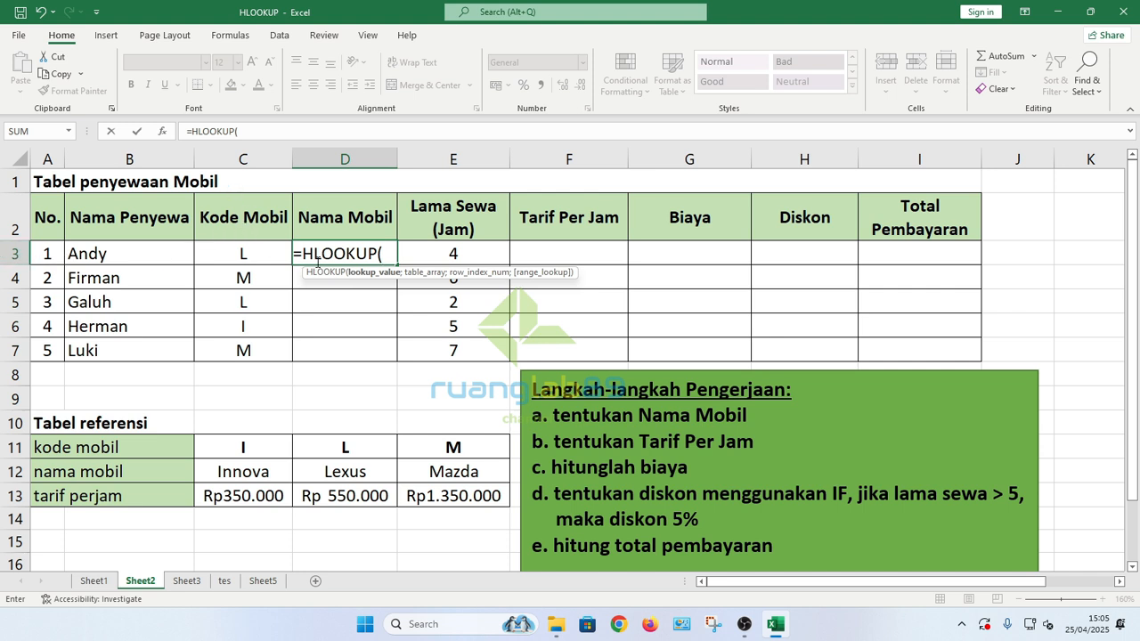
type("C3")
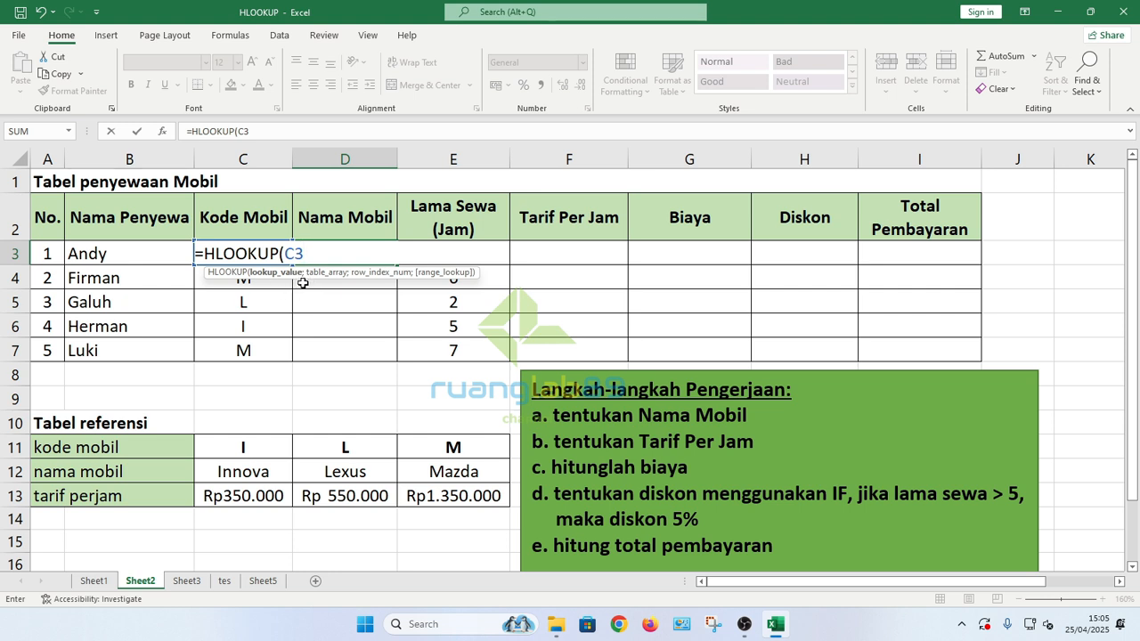
type(";")
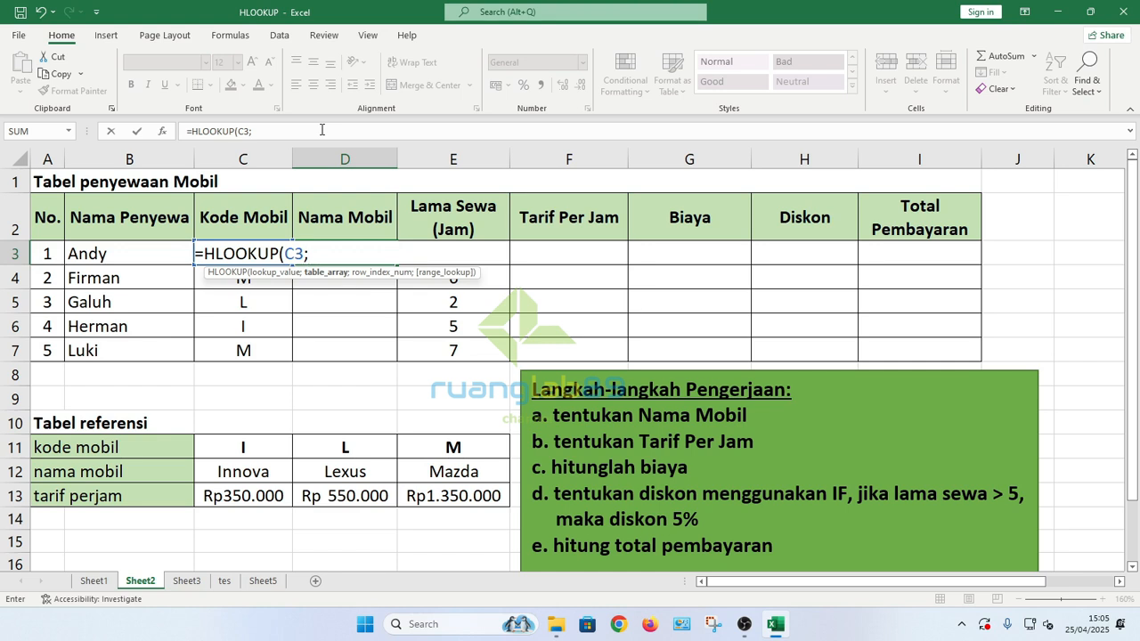
type("$")
type("$11:")
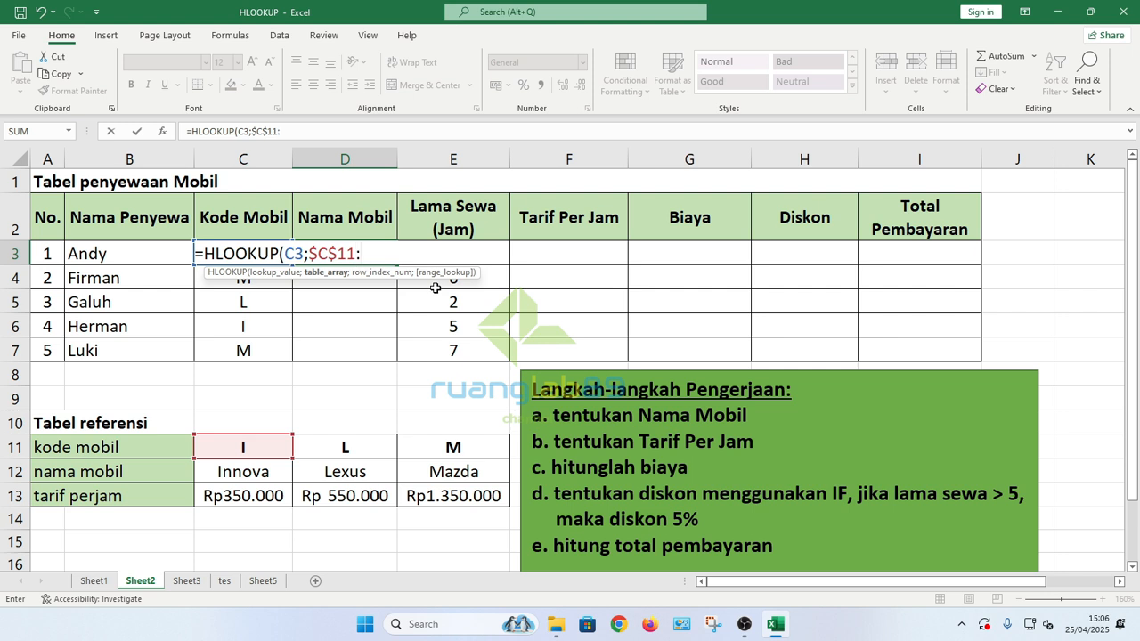
type("$E$13")
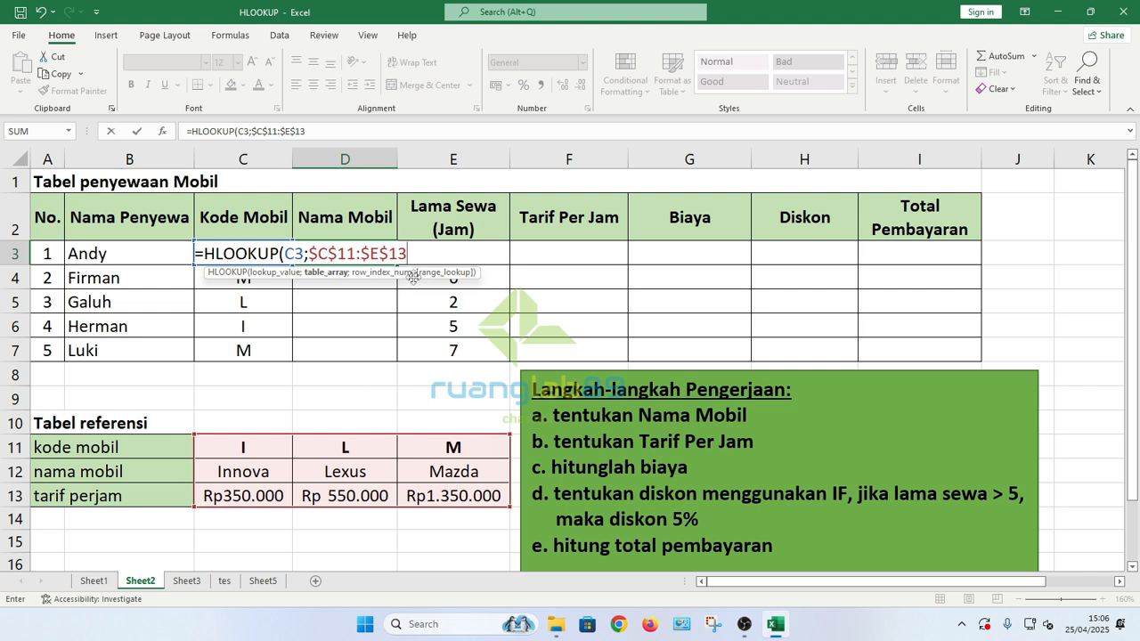
type(";2")
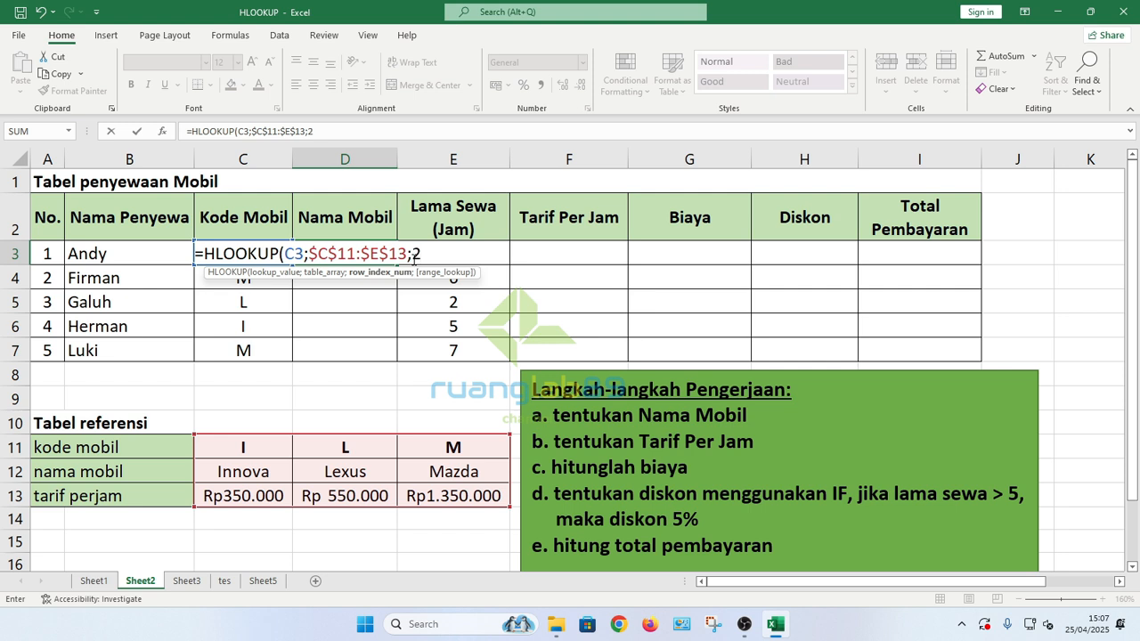
type(")")
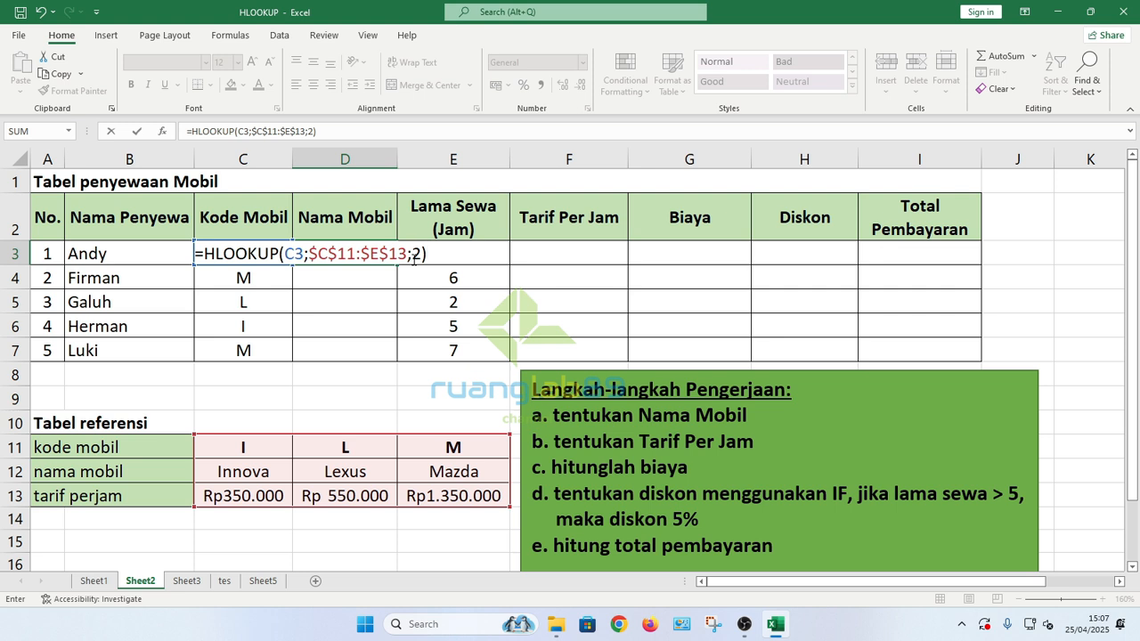
key("Return")
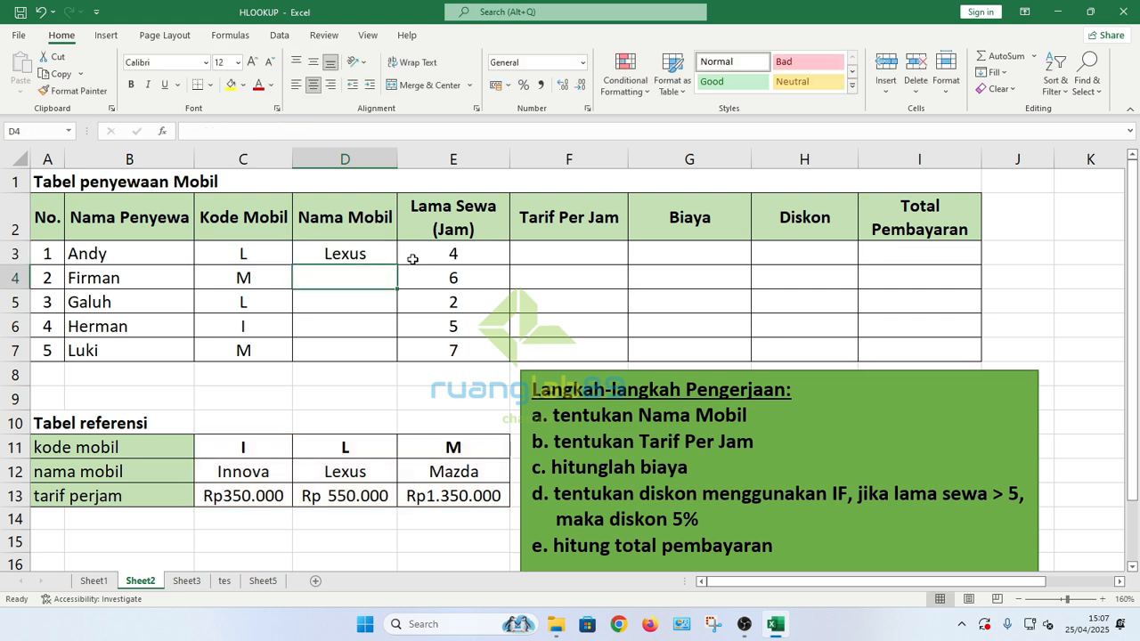
Fill the Nama Mobil formula from D3 down to D7 and check the looked-up names.
left_click(359, 258)
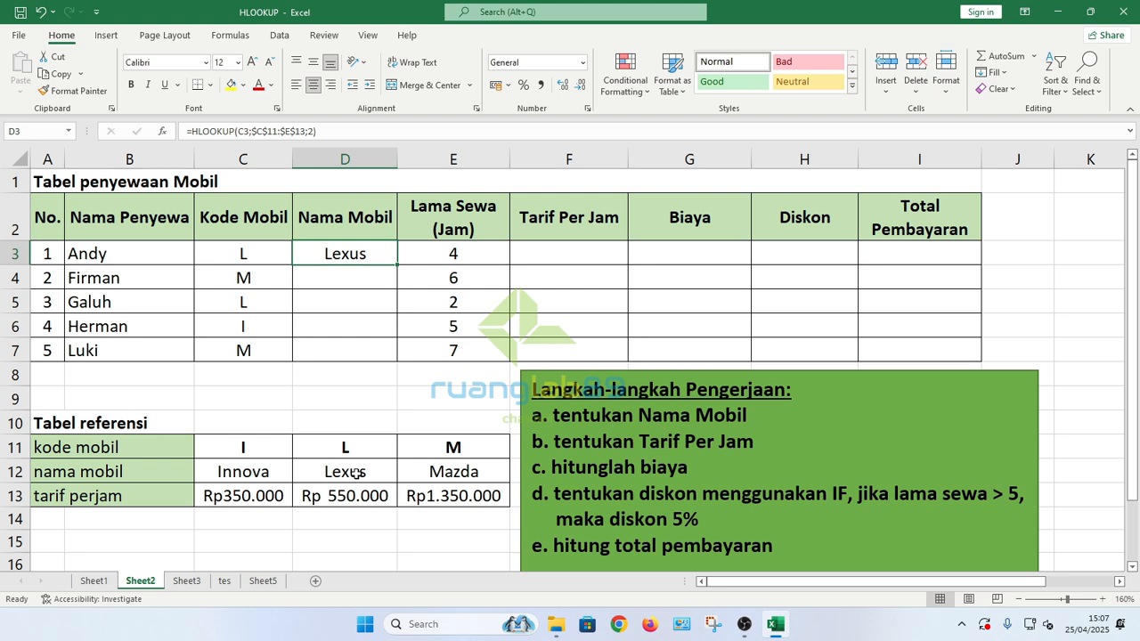
left_click_drag(390, 269, 380, 356)
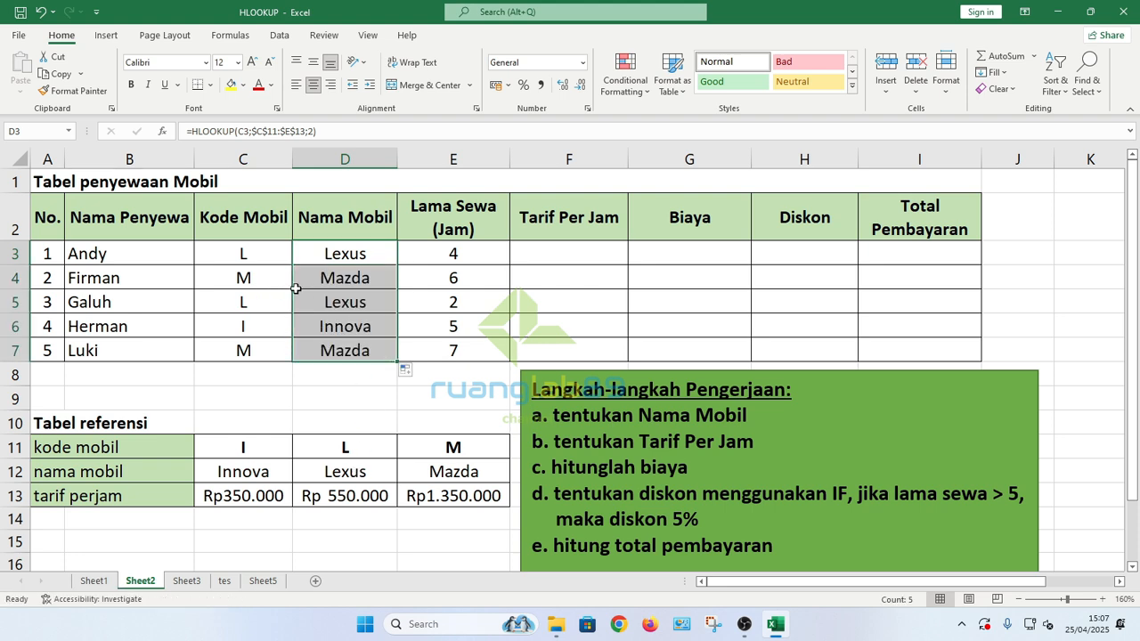
left_click(335, 351)
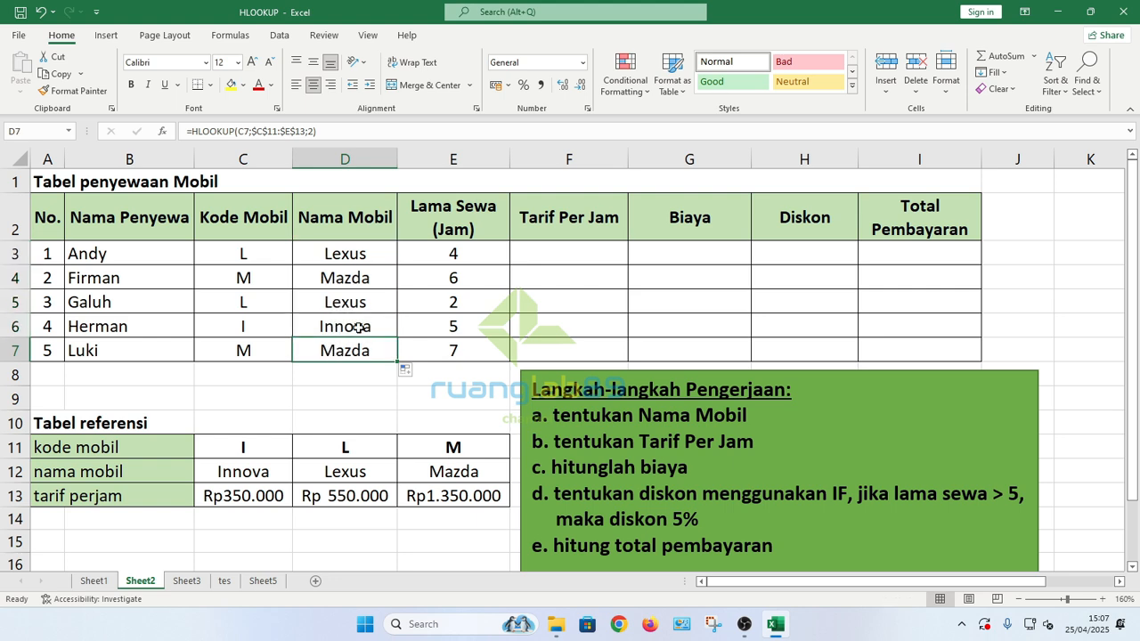
left_click(360, 259)
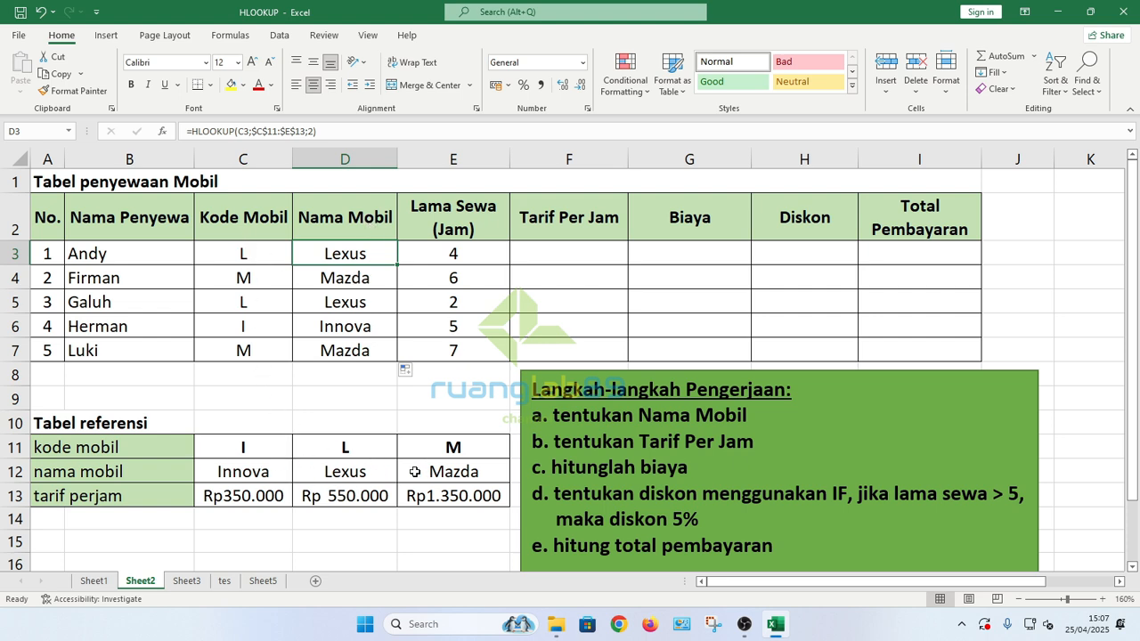
Enter the formula =HLOOKUP(C3;$C$11:$E$13;3) in cell F3 for the first renter's Tarif Per Jam.
left_click(547, 254)
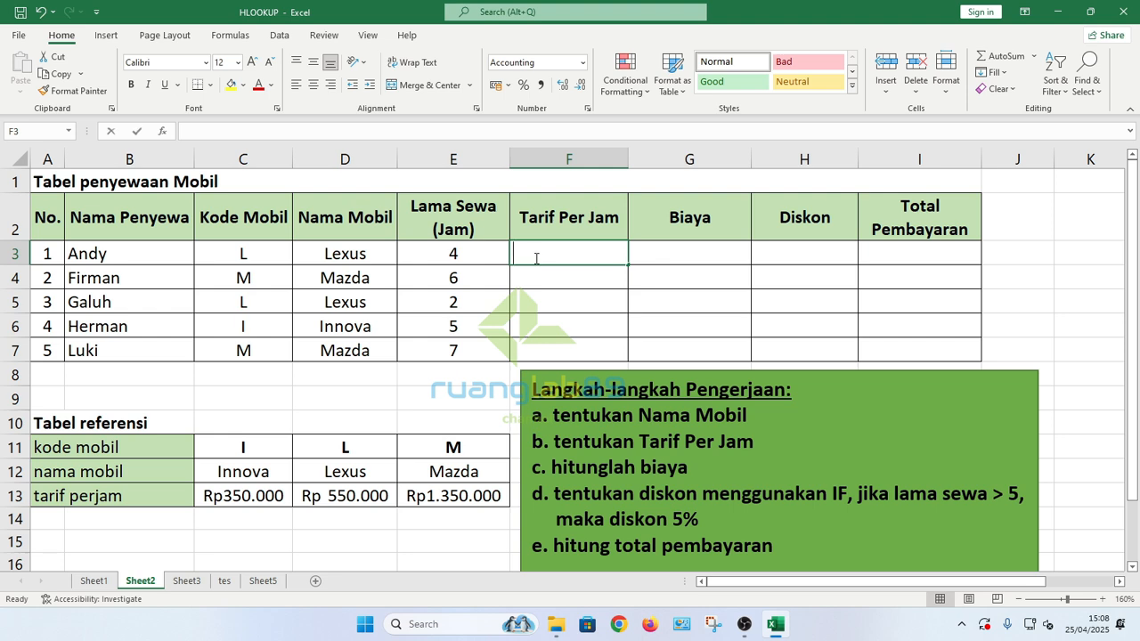
type("=HLOO")
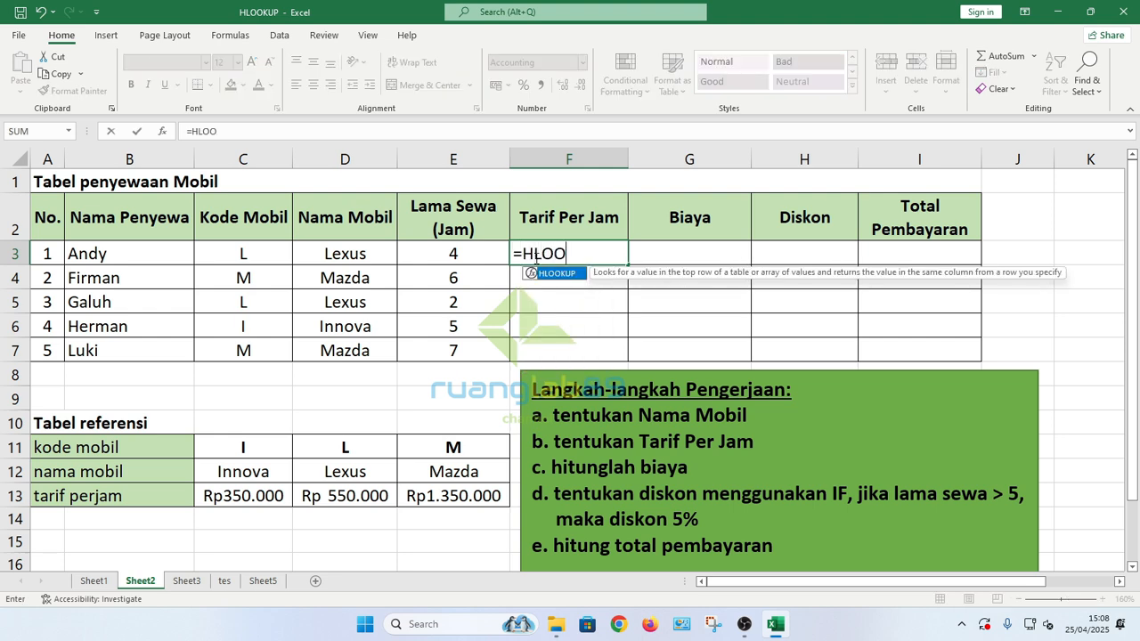
key("Tab")
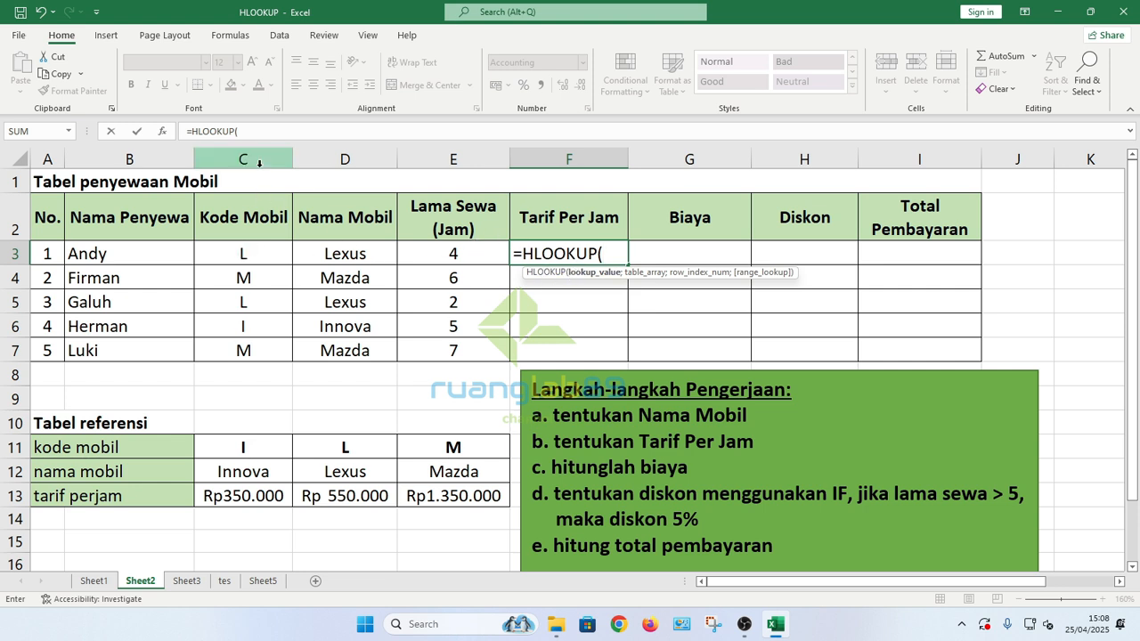
type("C")
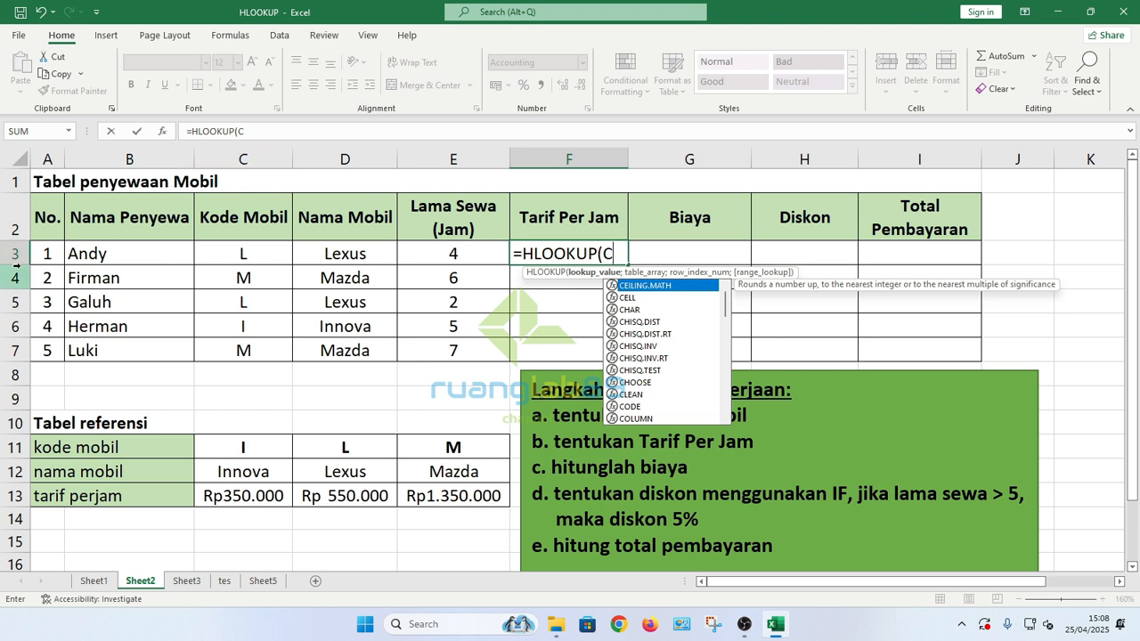
type("3")
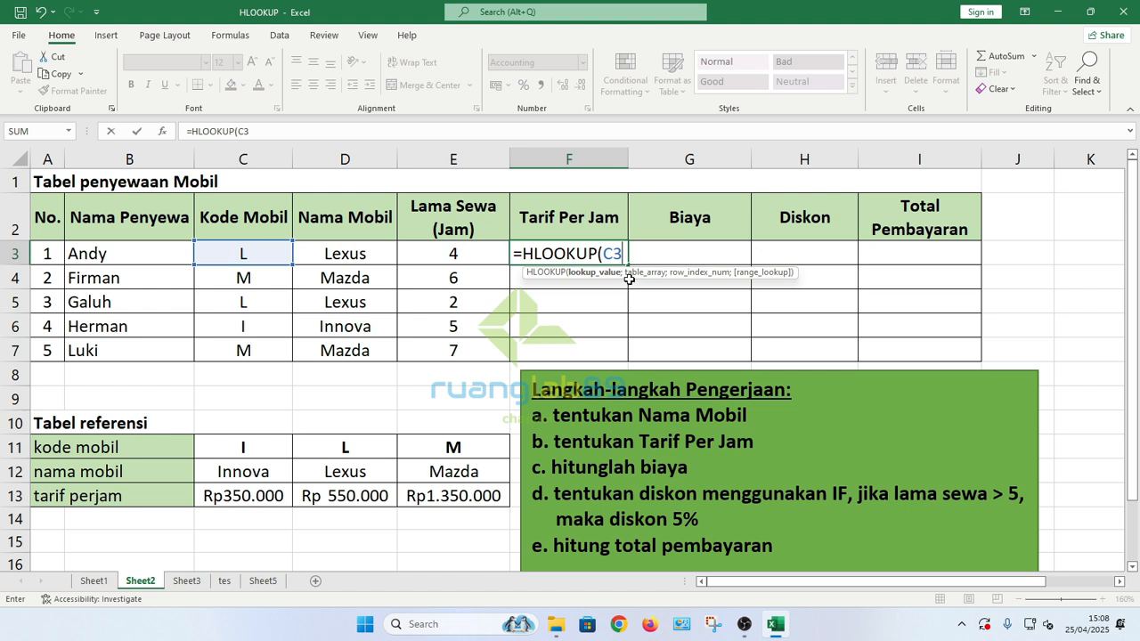
type(";$C$")
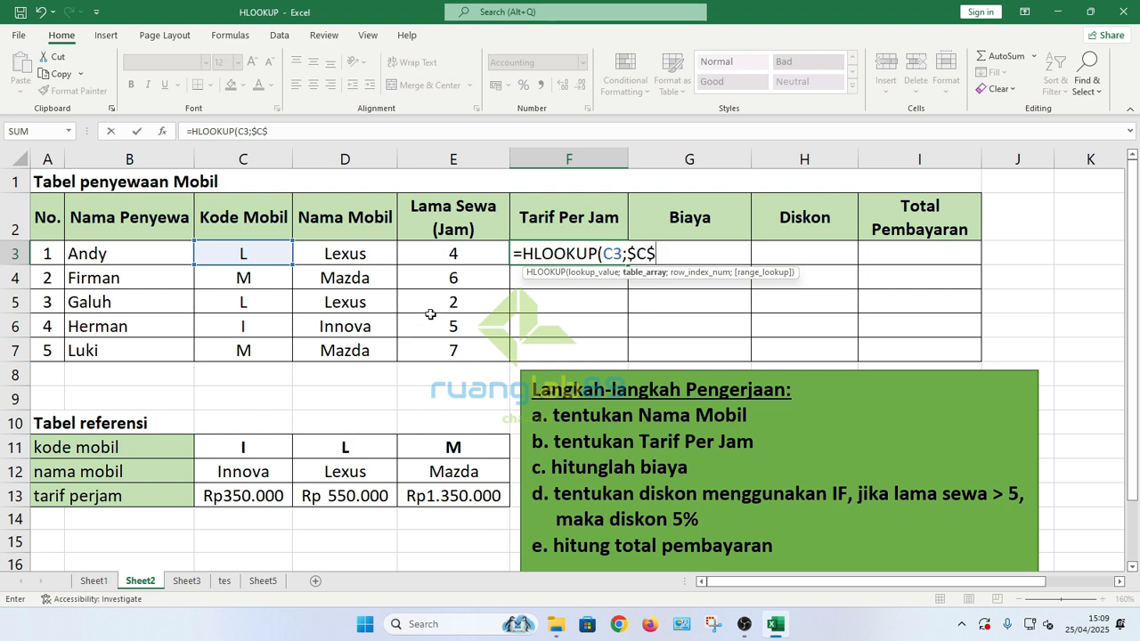
type("11:")
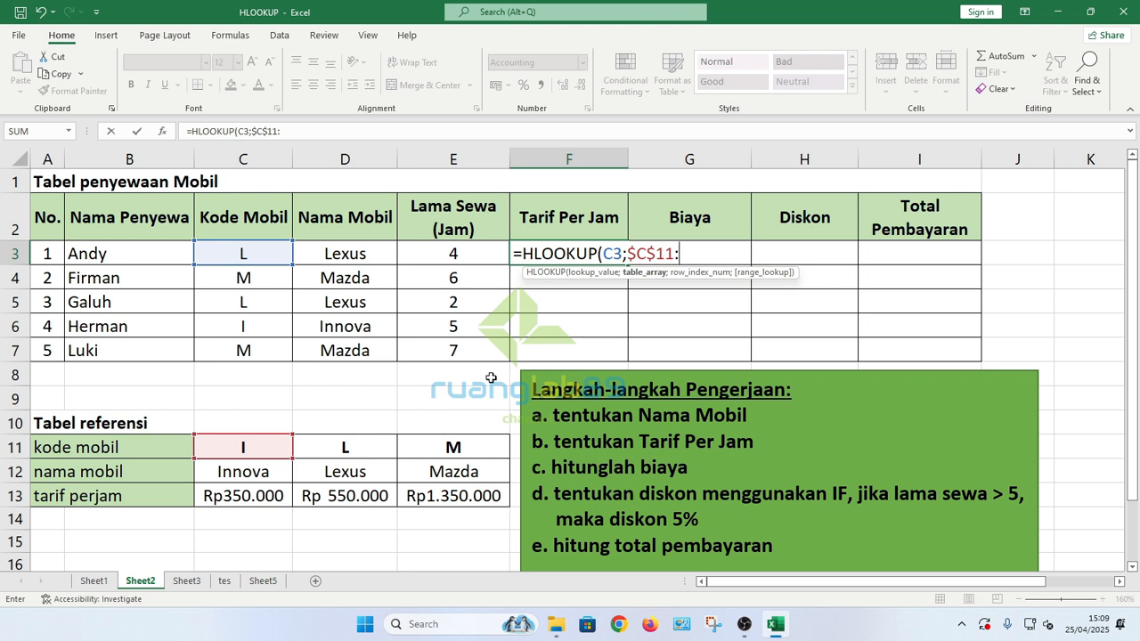
type("$")
type("E$")
type("13")
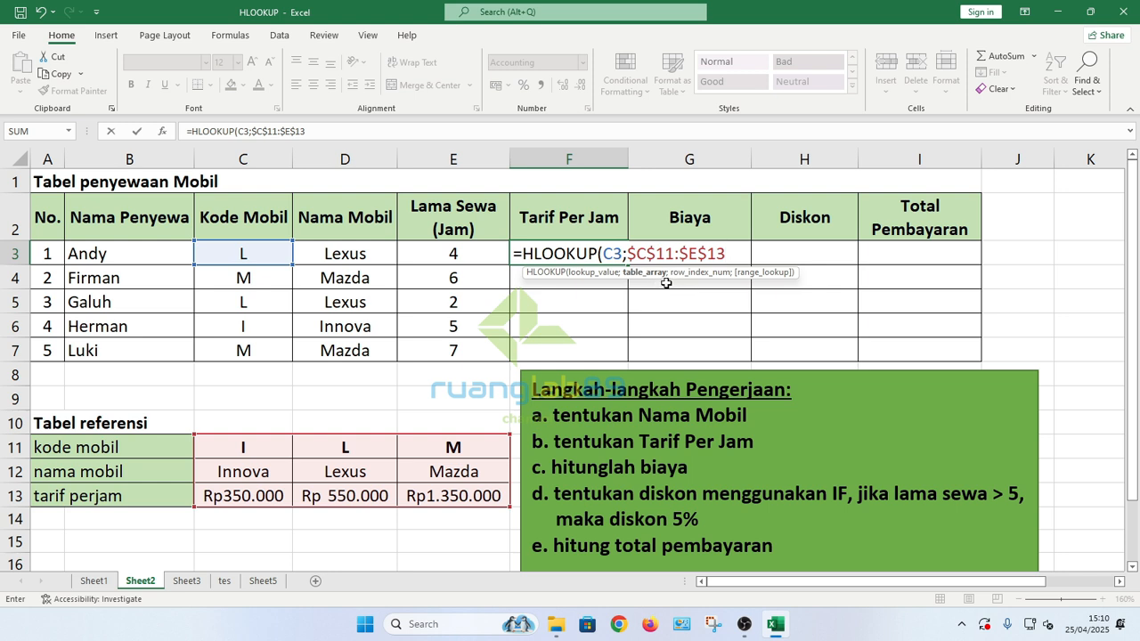
type(";")
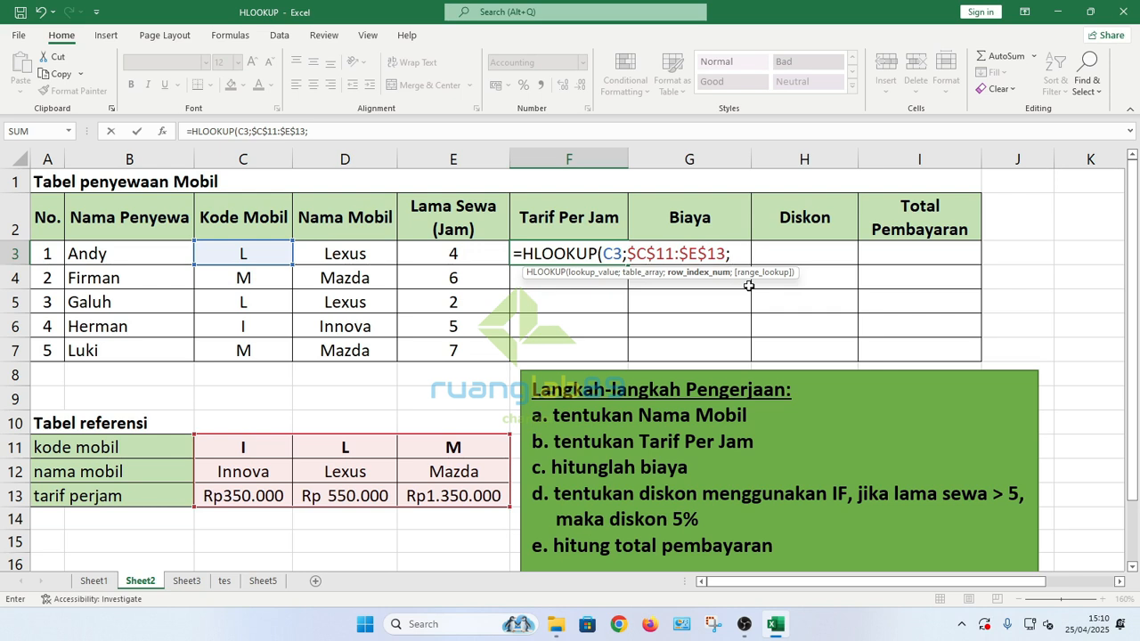
type("3)")
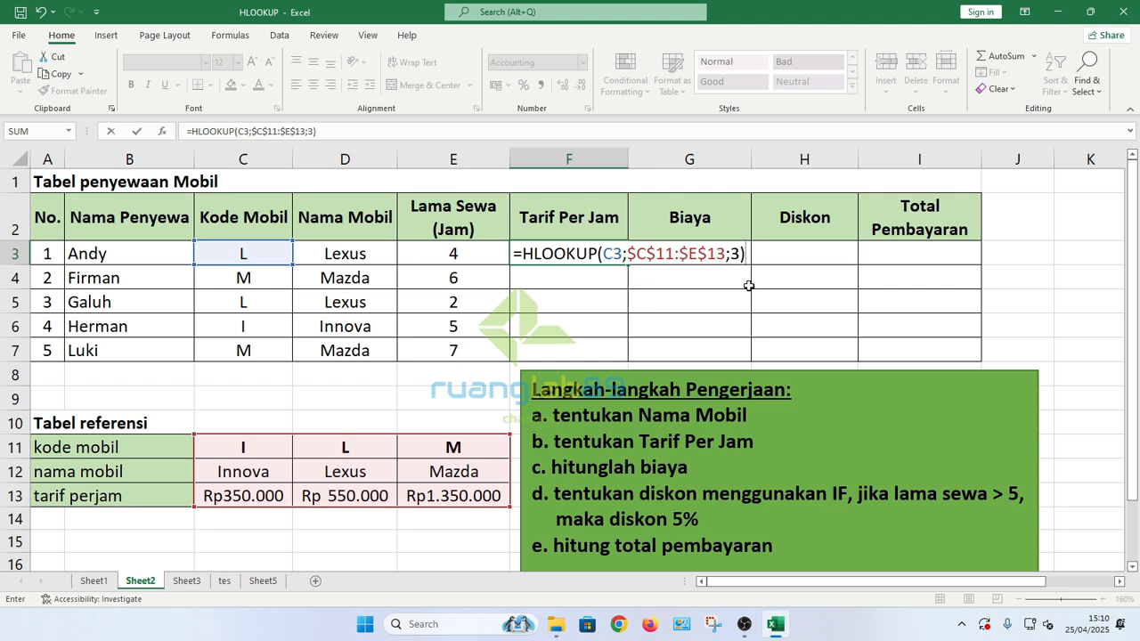
key("Return")
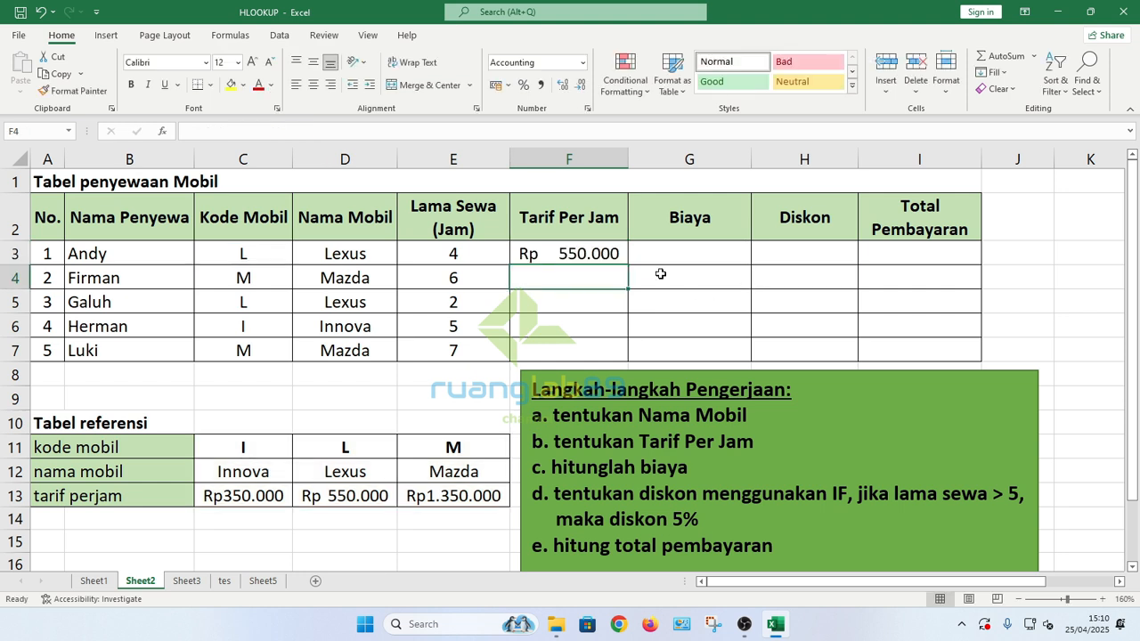
Fill the Tarif Per Jam formula from F3 down to F7 and check the looked-up rates.
left_click(583, 254)
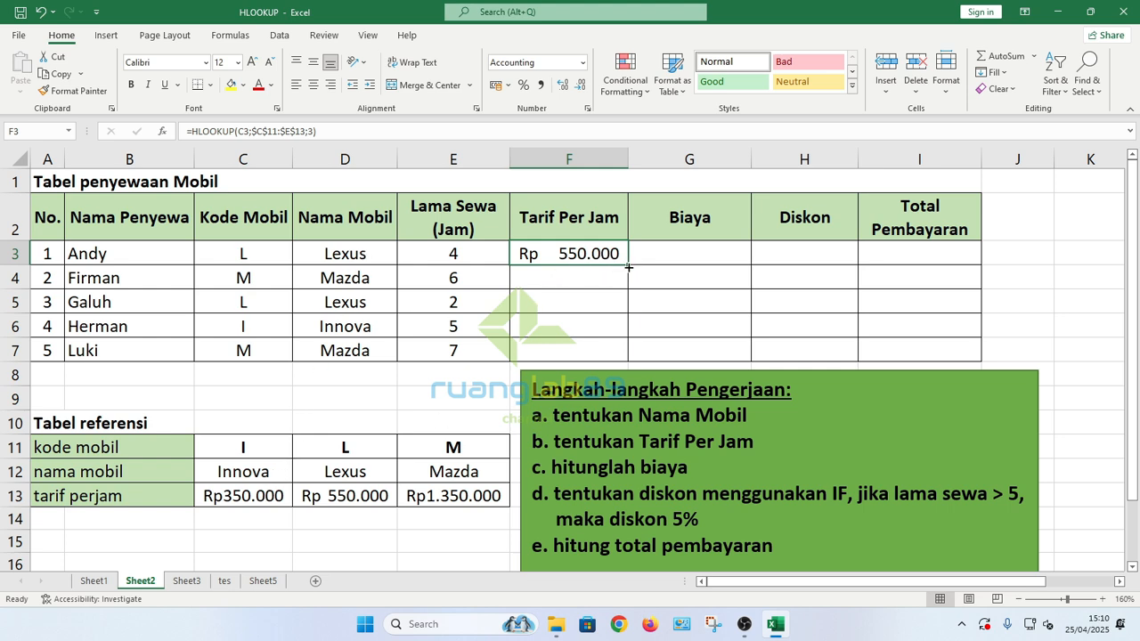
left_click_drag(629, 267, 629, 358)
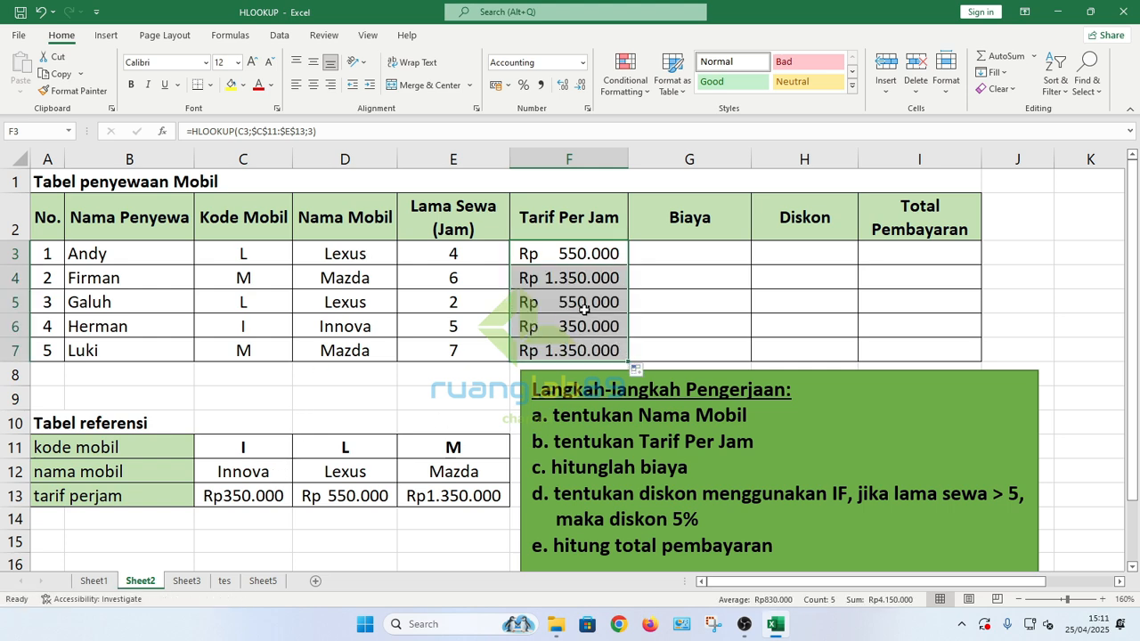
left_click(554, 281)
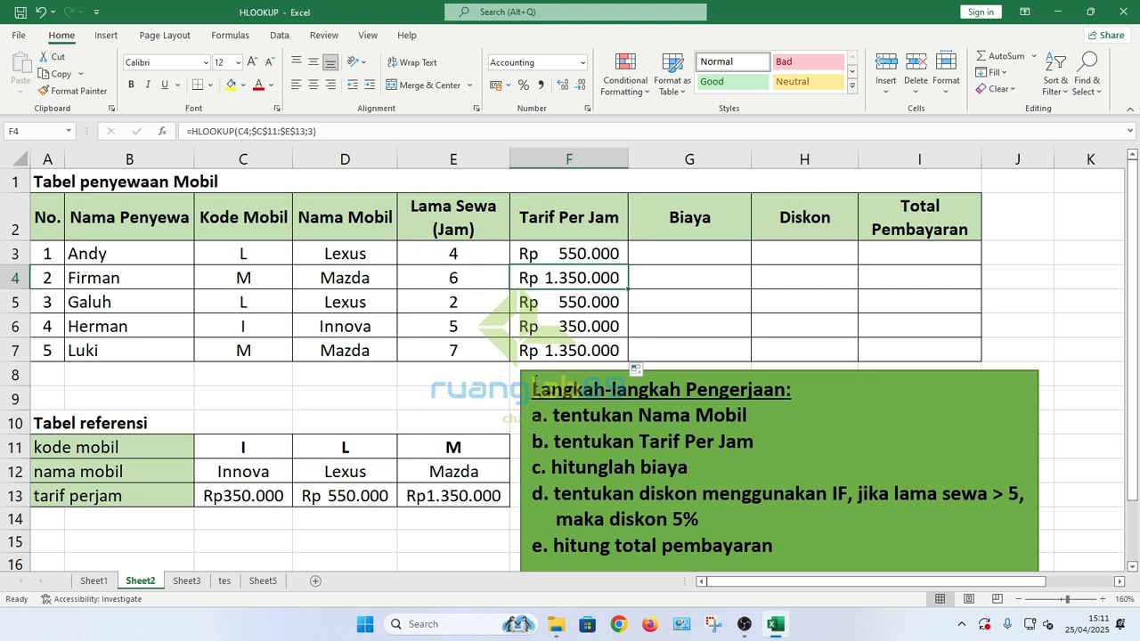
left_click(580, 327)
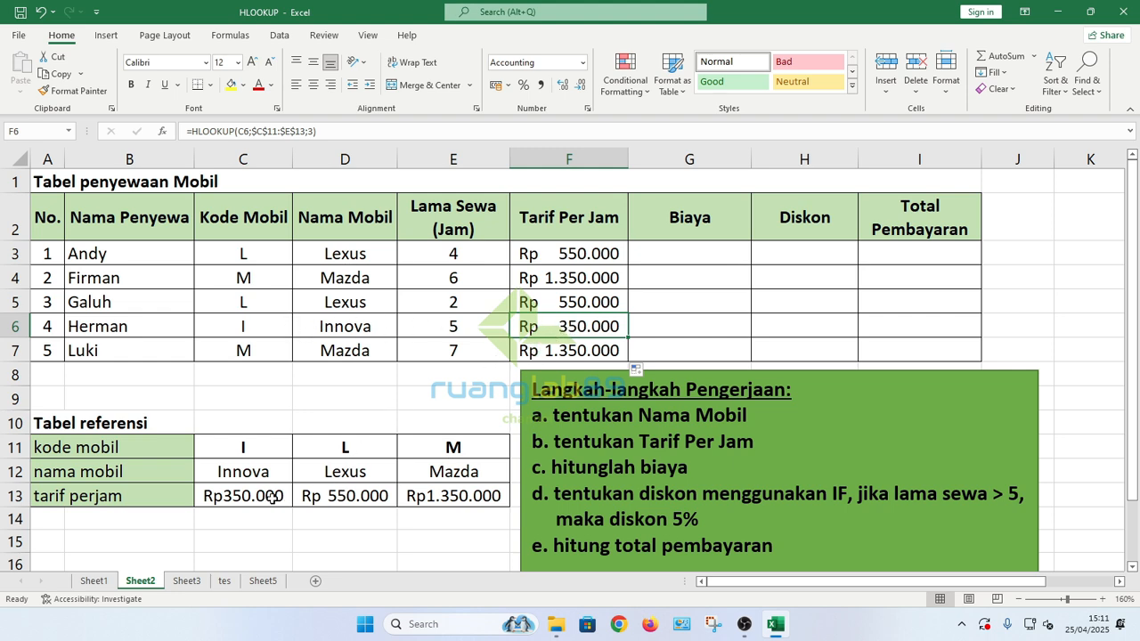
left_click(550, 357)
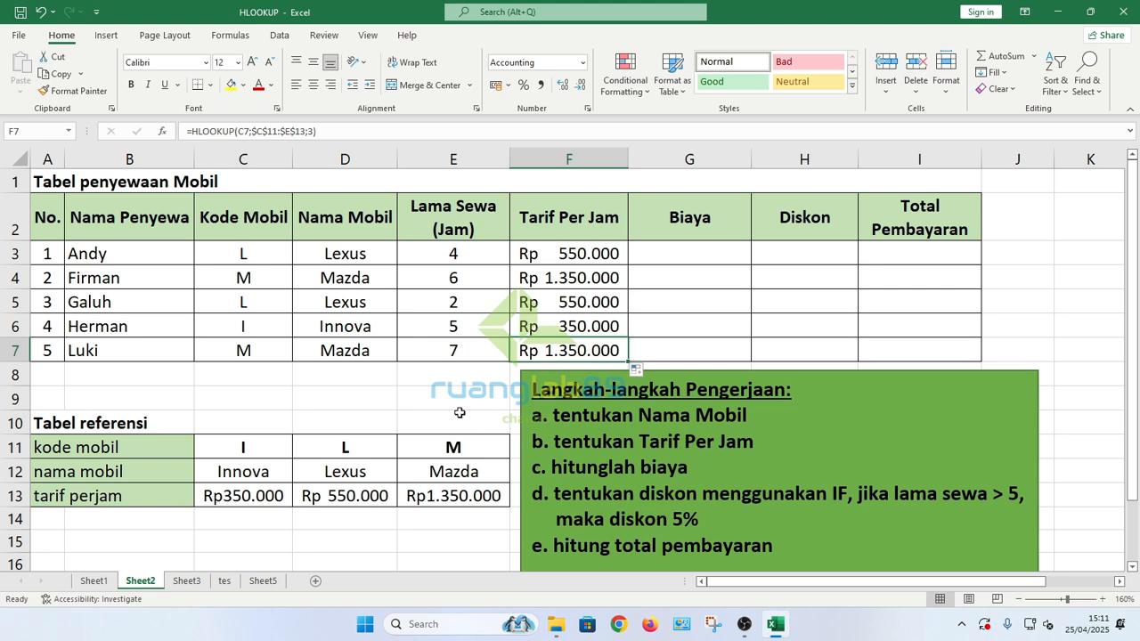
left_click(570, 300)
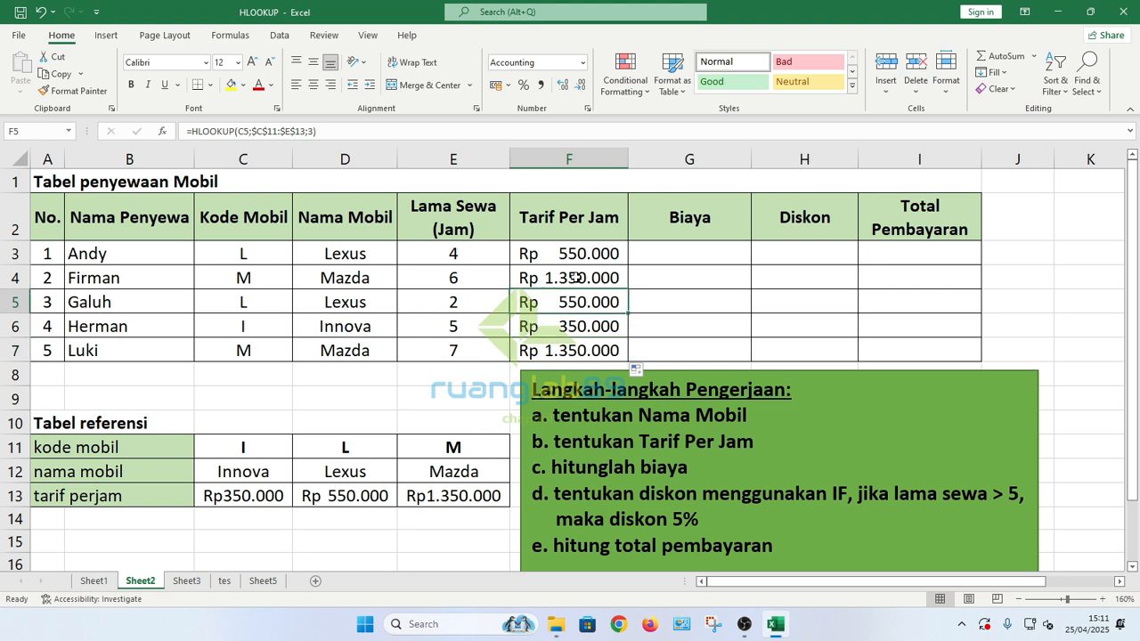
Examine the first renter's Lama Sewa in E3 and Tarif Per Jam in F3 as the factors for Biaya.
left_click(691, 253)
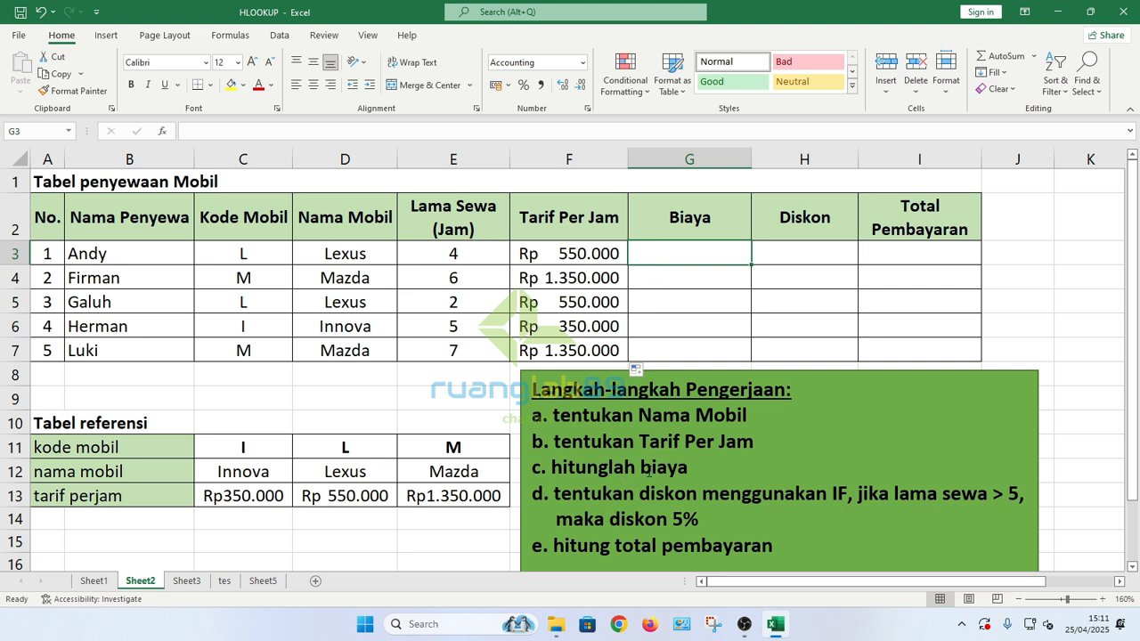
left_click(704, 285)
left_click(712, 259)
left_click(452, 258)
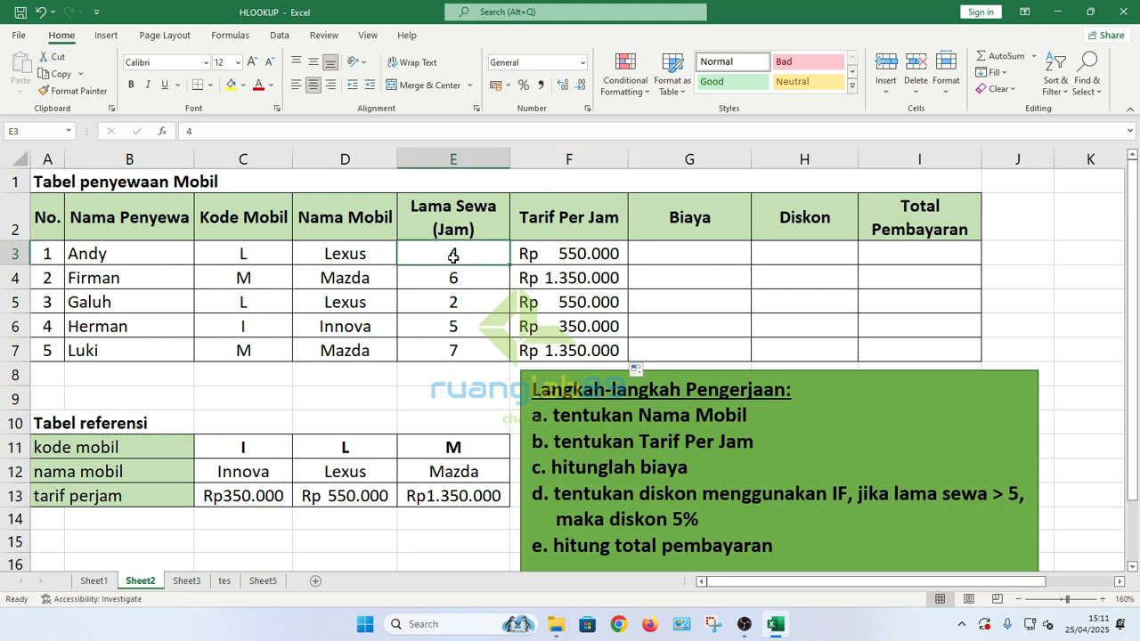
left_click(561, 254)
left_click(473, 256)
left_click(548, 254)
left_click(451, 258)
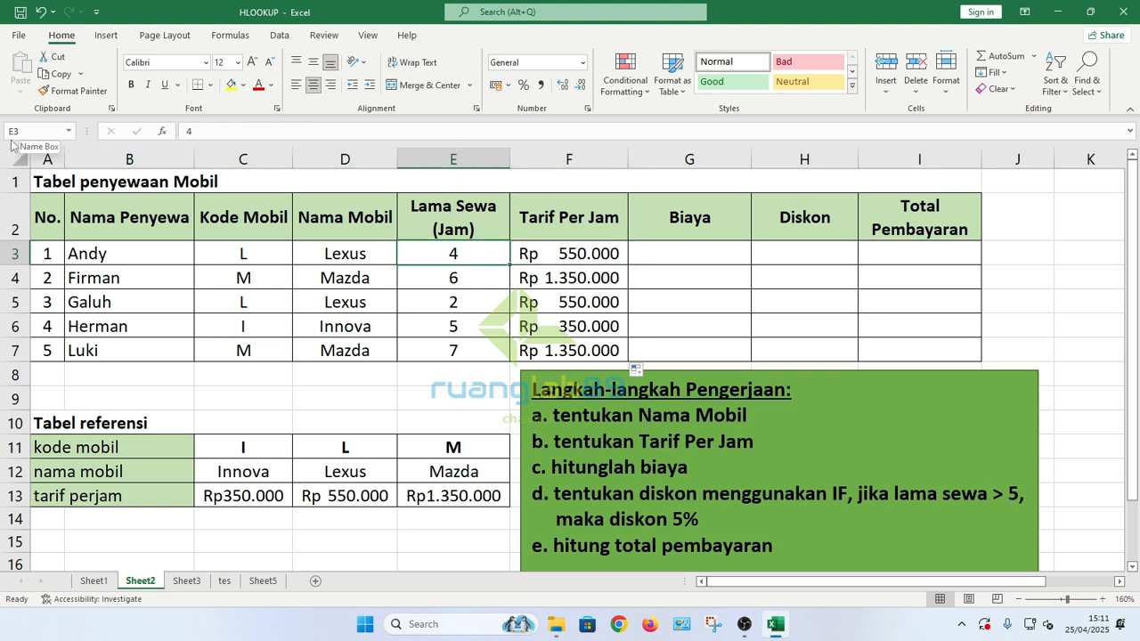
left_click(546, 258)
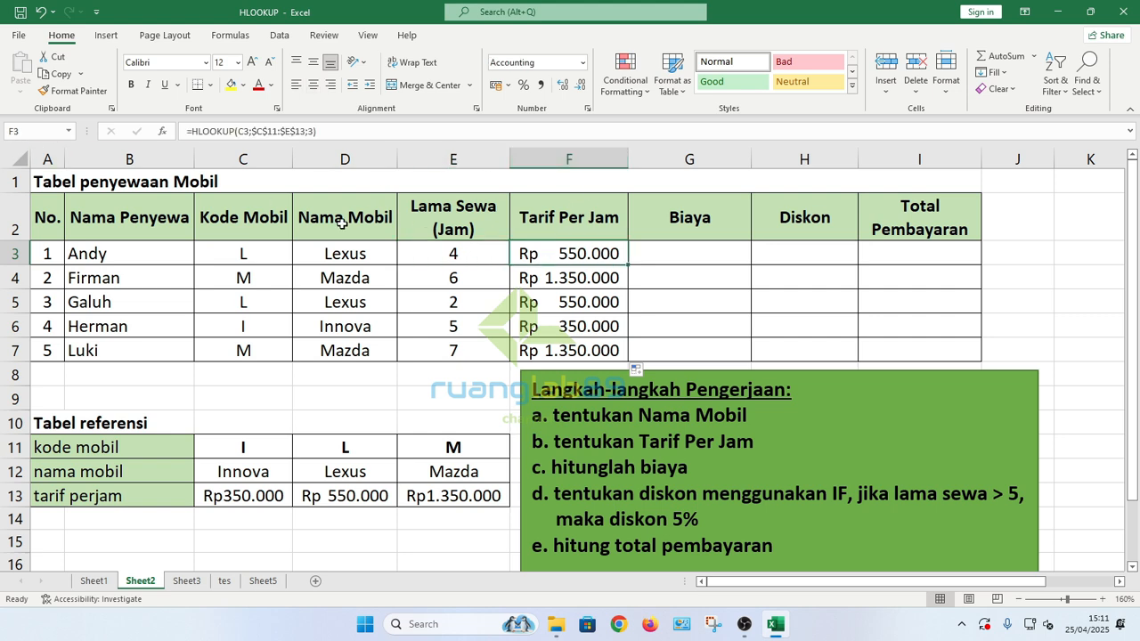
Calculate the first renter's Biaya in G3 with =E3*F3 and fill the formula down to G7.
left_click(667, 256)
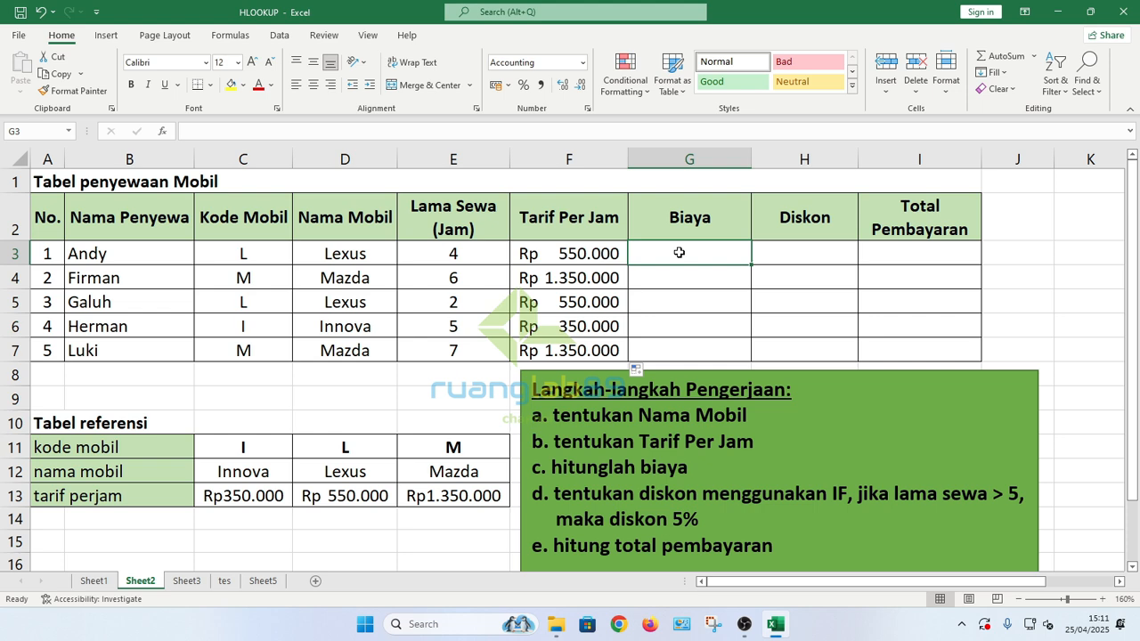
type("=")
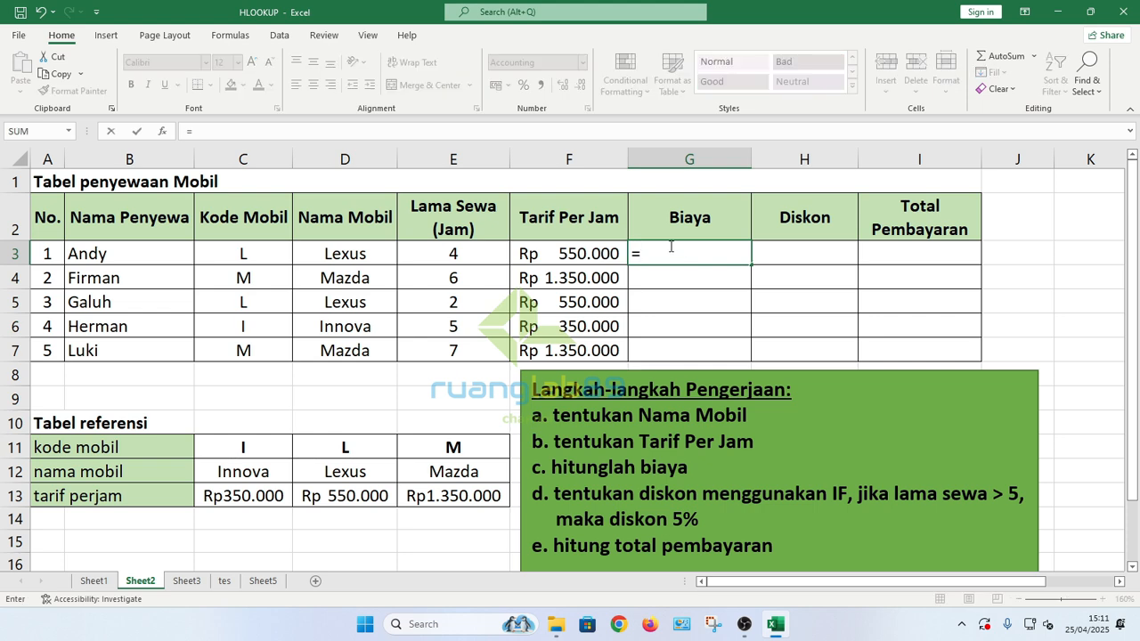
left_click(486, 257)
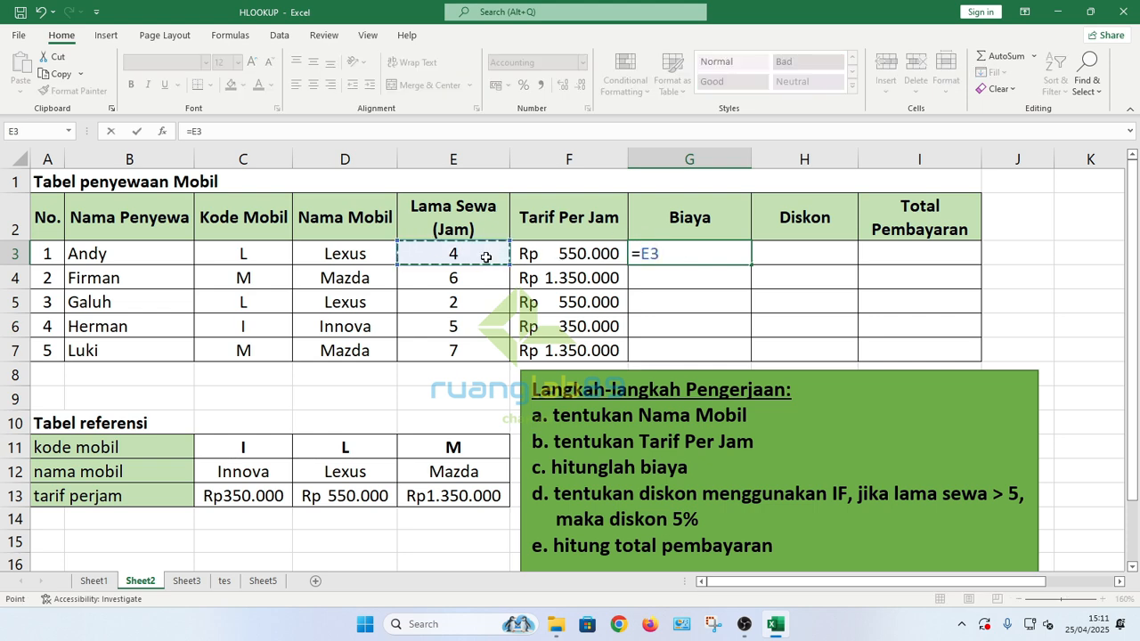
type("*")
left_click(568, 257)
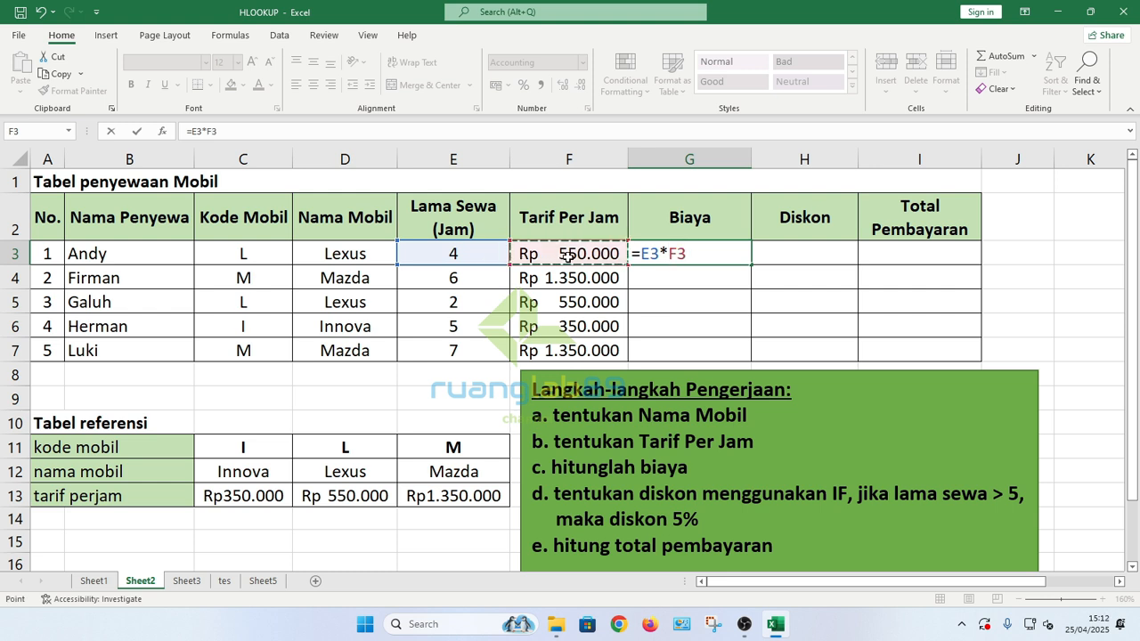
key("Return")
left_click(677, 252)
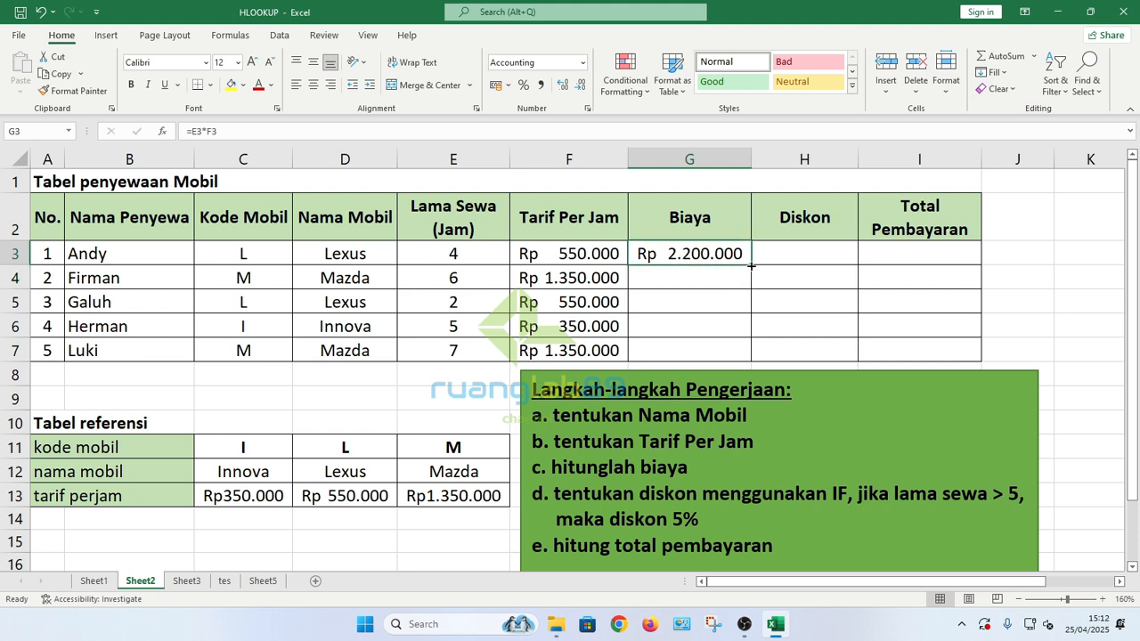
left_click_drag(750, 266, 749, 356)
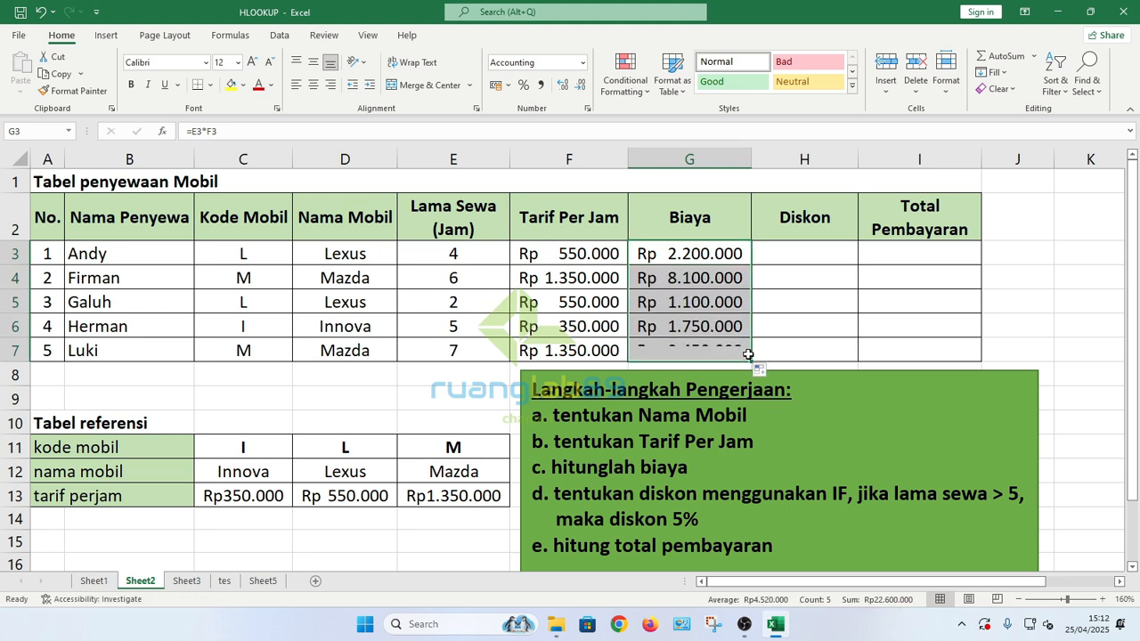
Check the Biaya results in G3:G7 against the Tarif Per Jam and Lama Sewa columns.
left_click(708, 283)
left_click(682, 255)
left_click(697, 282)
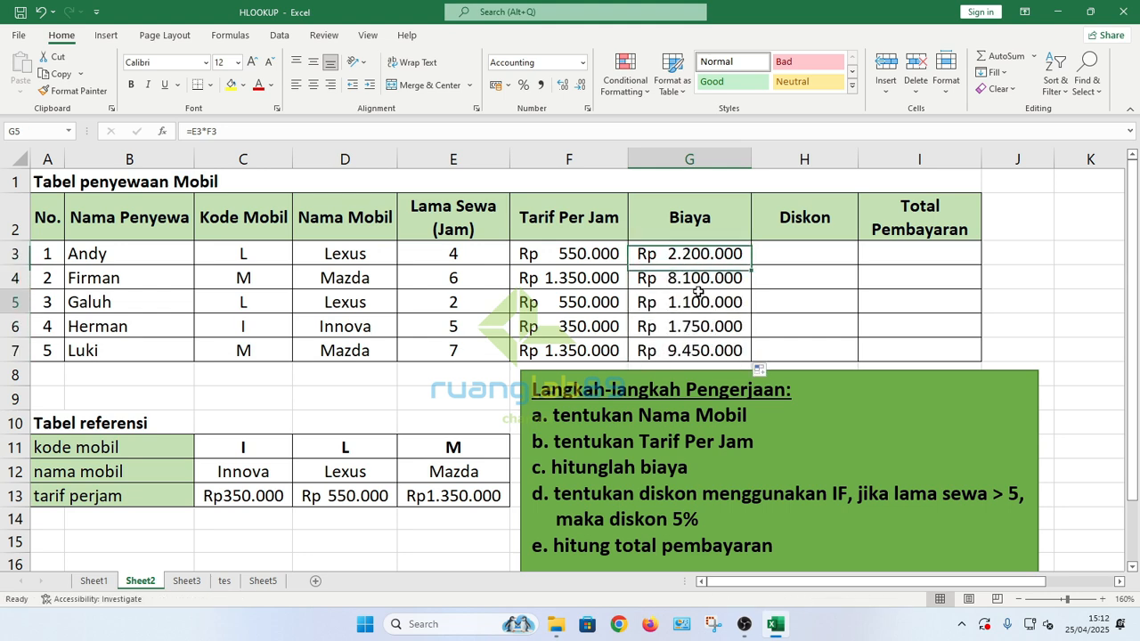
left_click(701, 304)
left_click(704, 326)
left_click(706, 348)
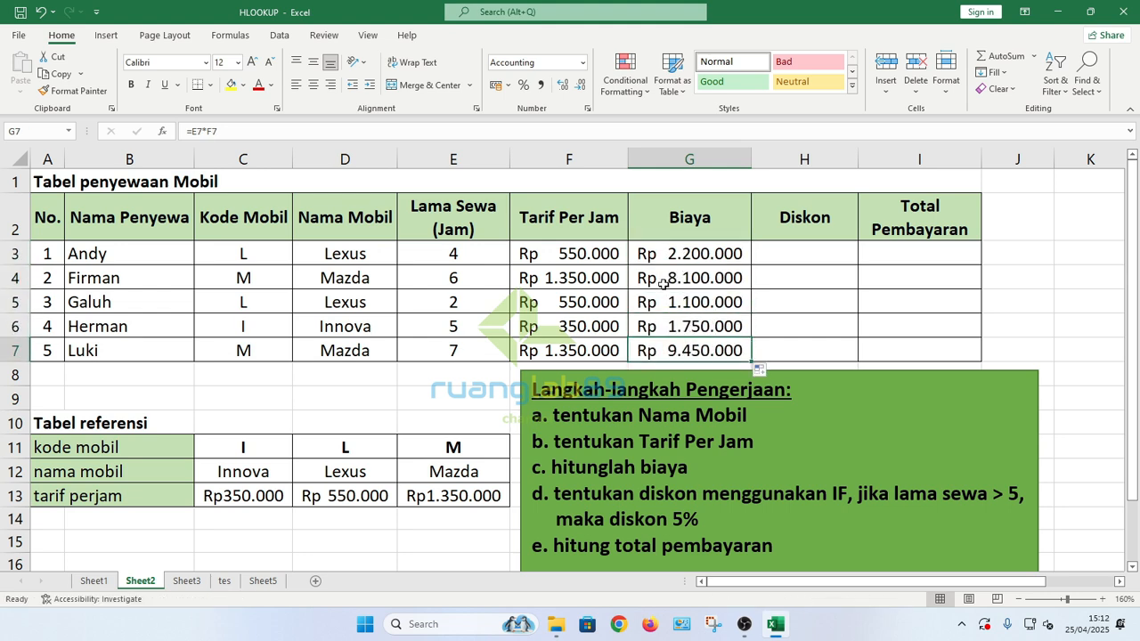
left_click(583, 255)
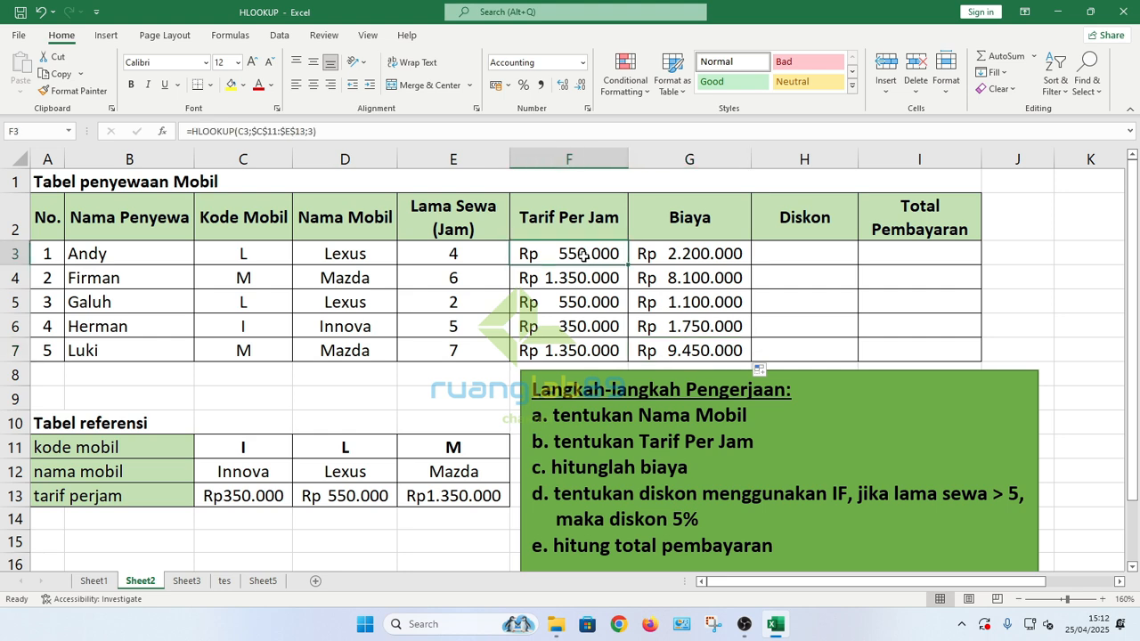
left_click(463, 257)
left_click(588, 283)
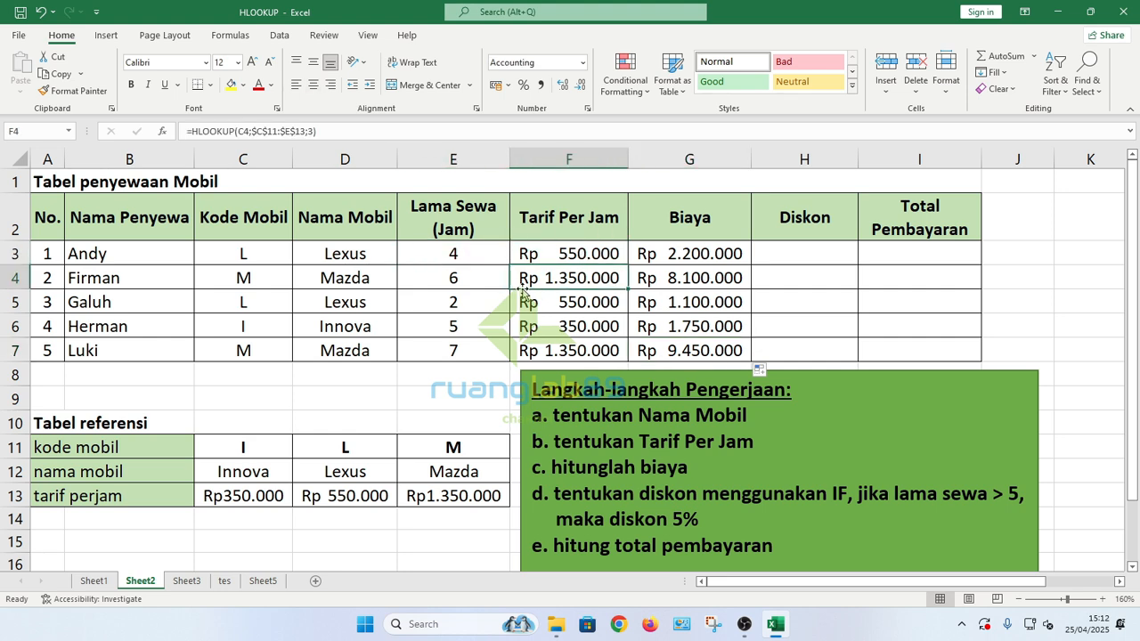
left_click(475, 285)
left_click(545, 321)
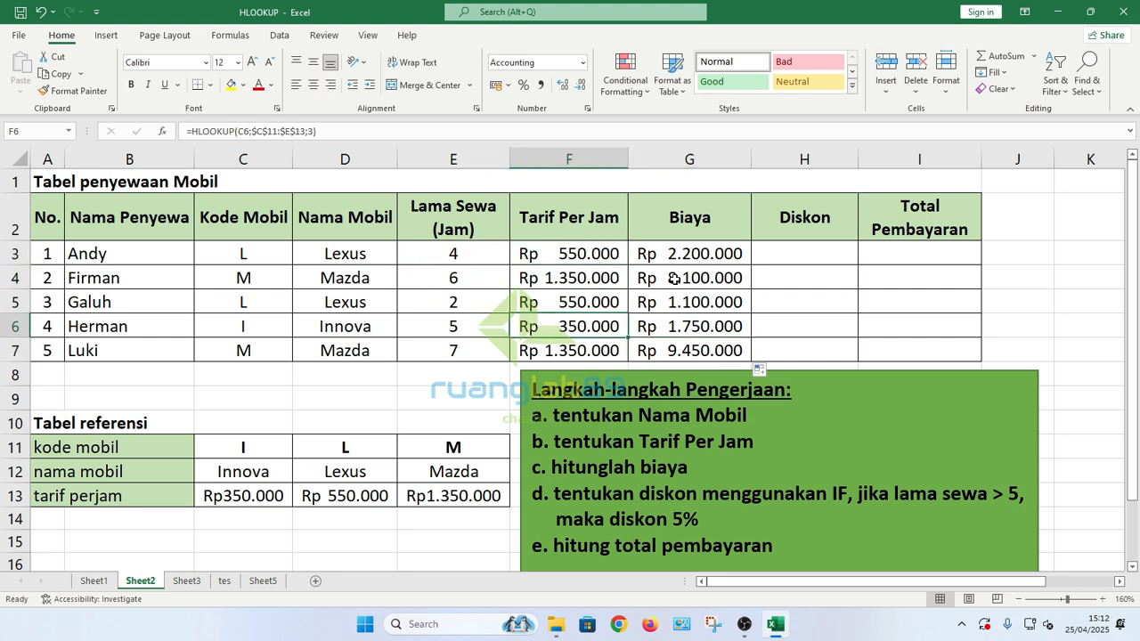
left_click(725, 258)
Calculate the first renter's Diskon in H3 with =IF(E3>5;G3*5%;0).
left_click(774, 253)
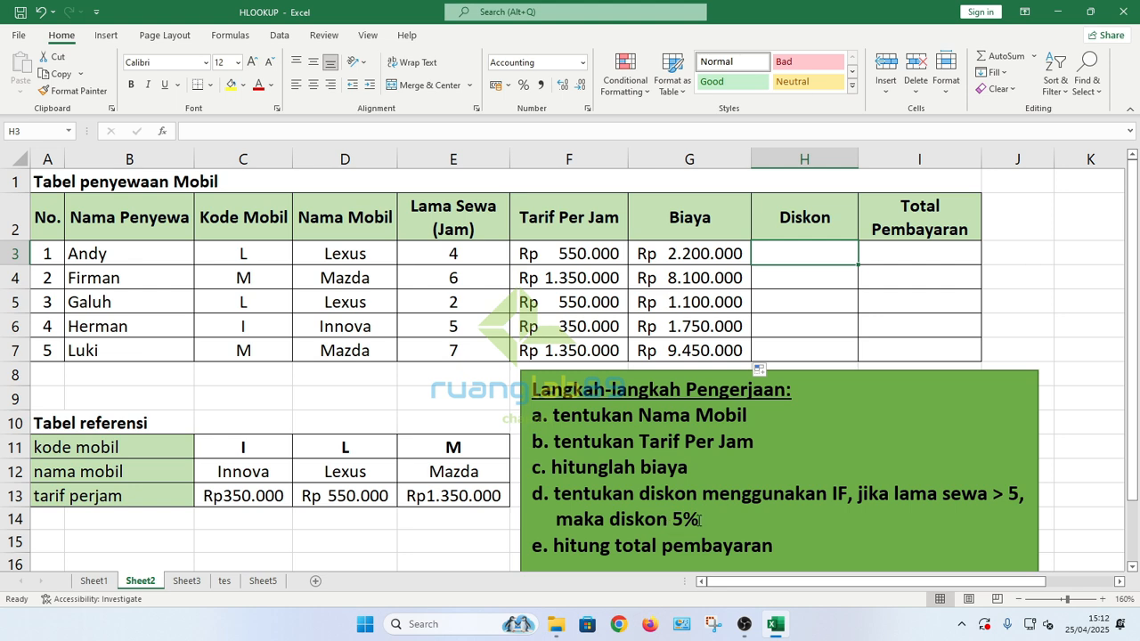
left_click(778, 301)
left_click(789, 253)
type("=")
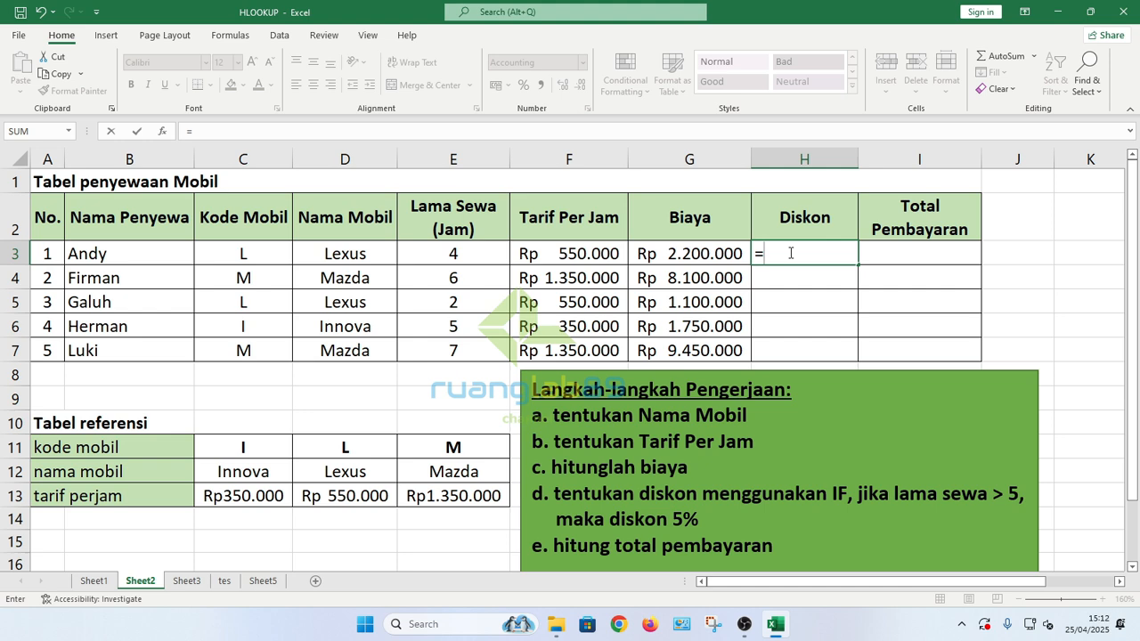
type("IF(")
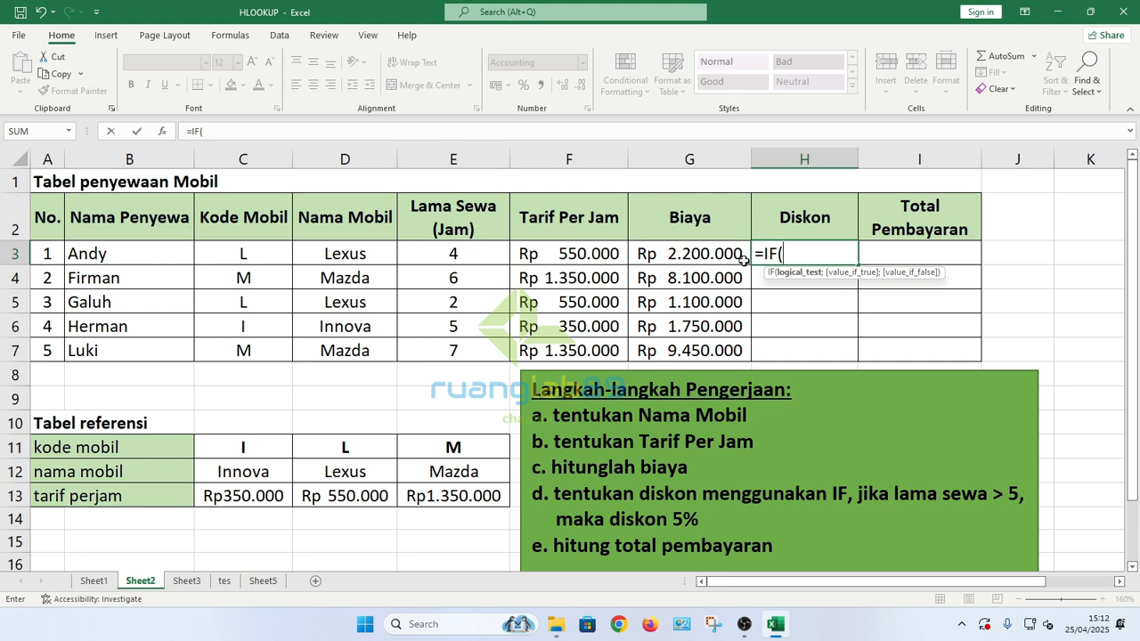
type("E3")
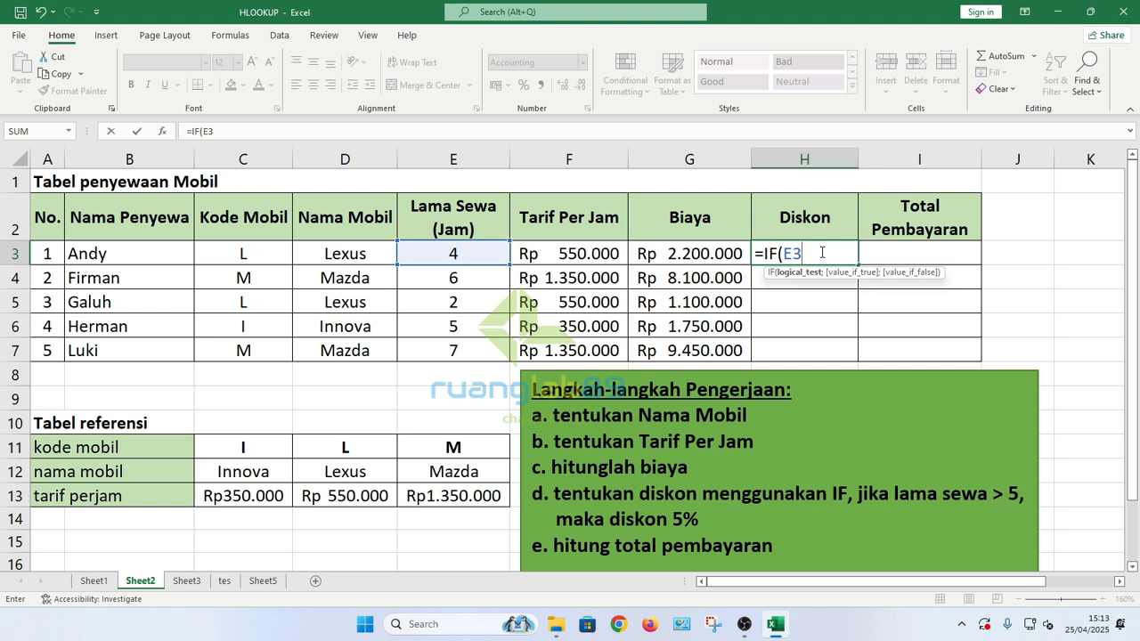
type(">5")
type(";")
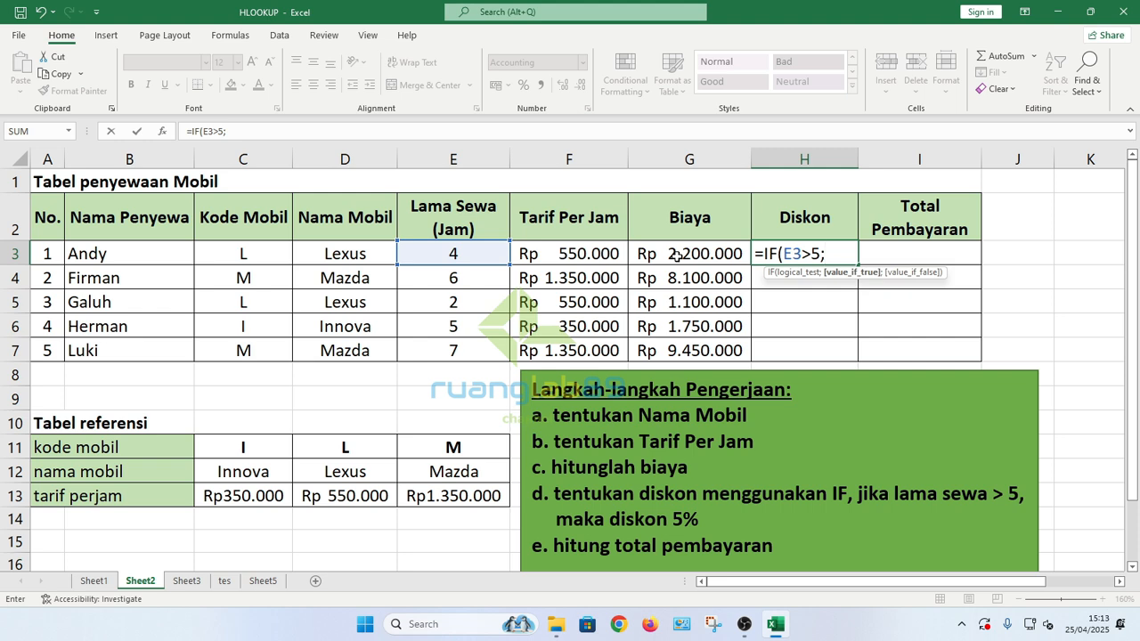
type("G3")
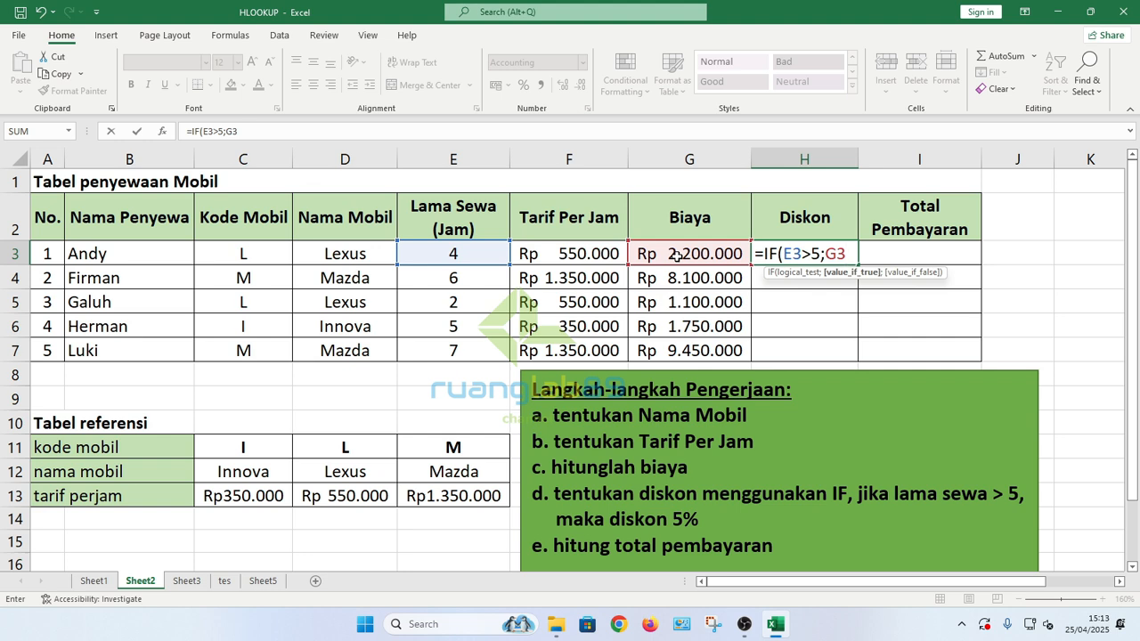
type("*")
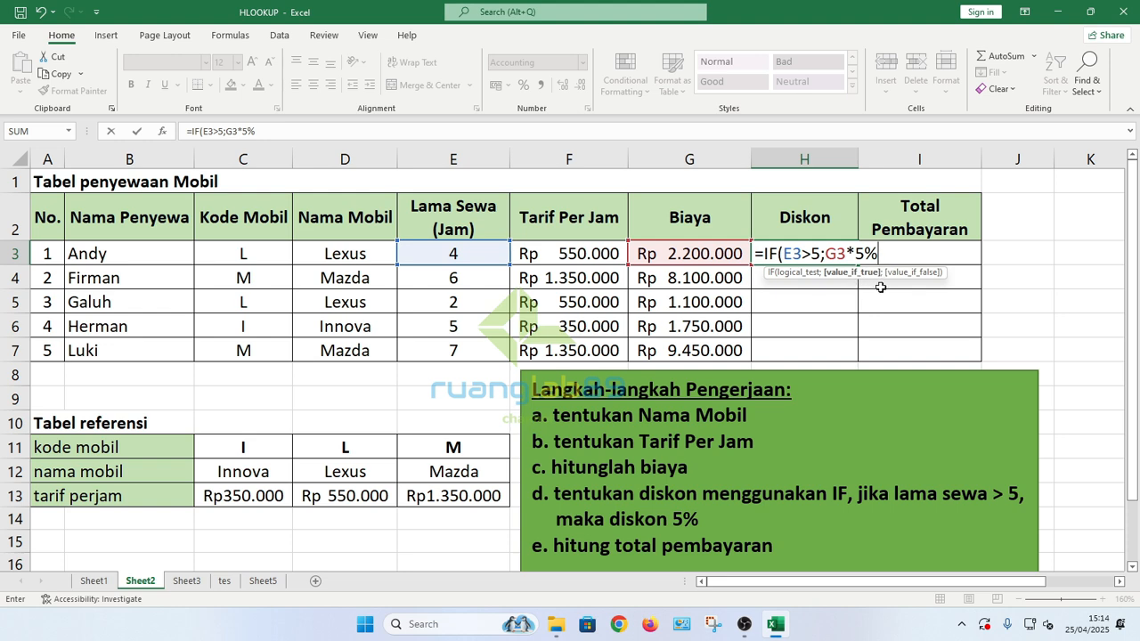
type(";")
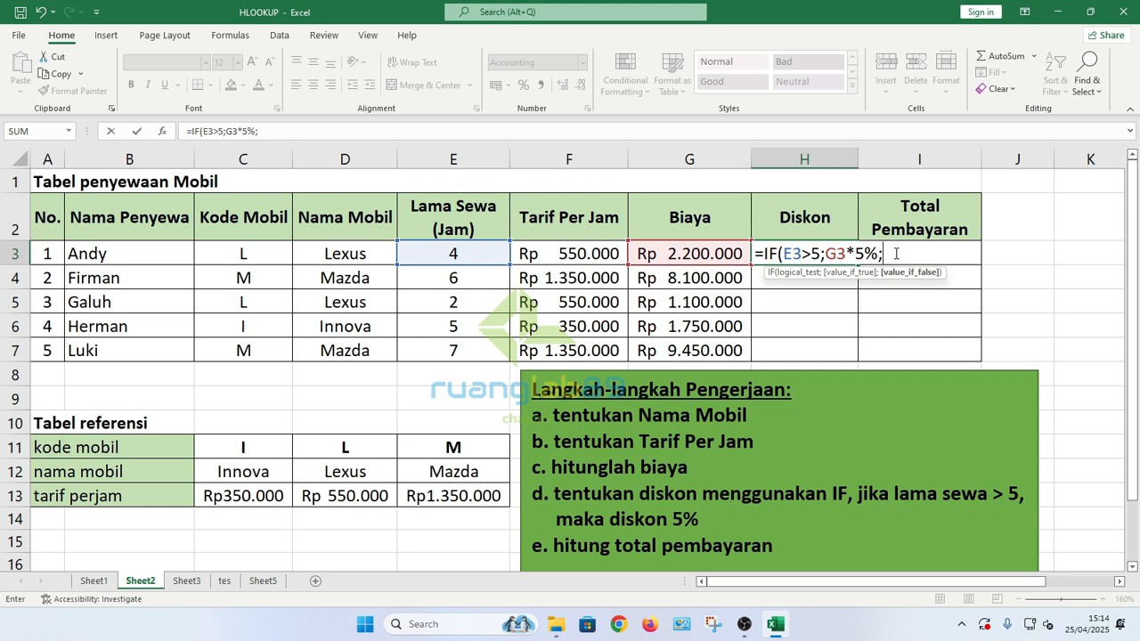
type("0)")
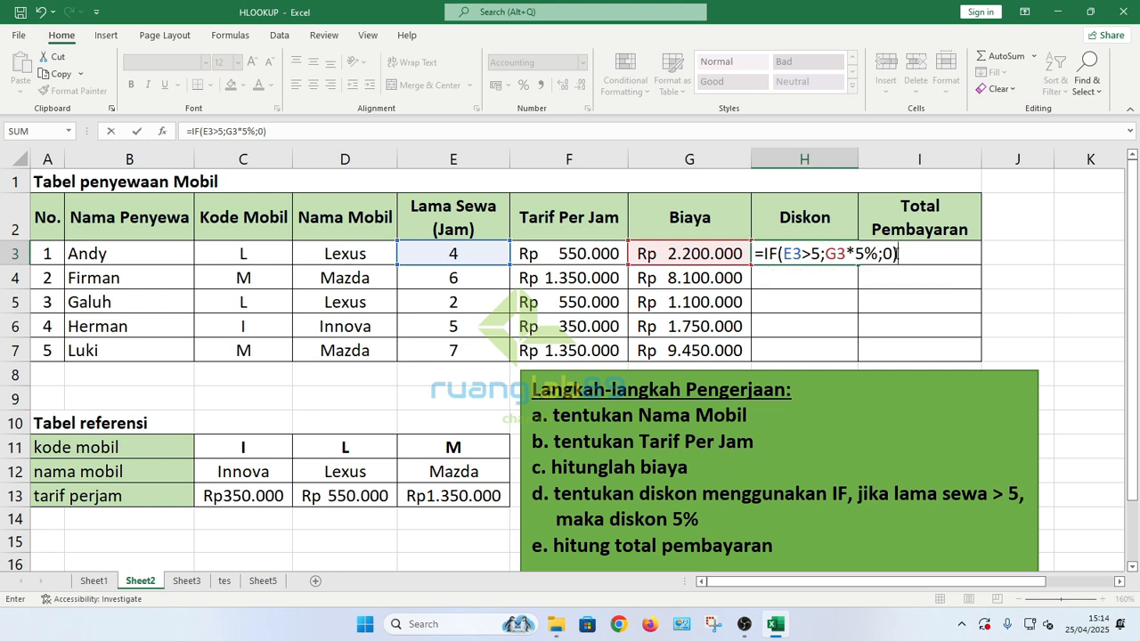
key("Return")
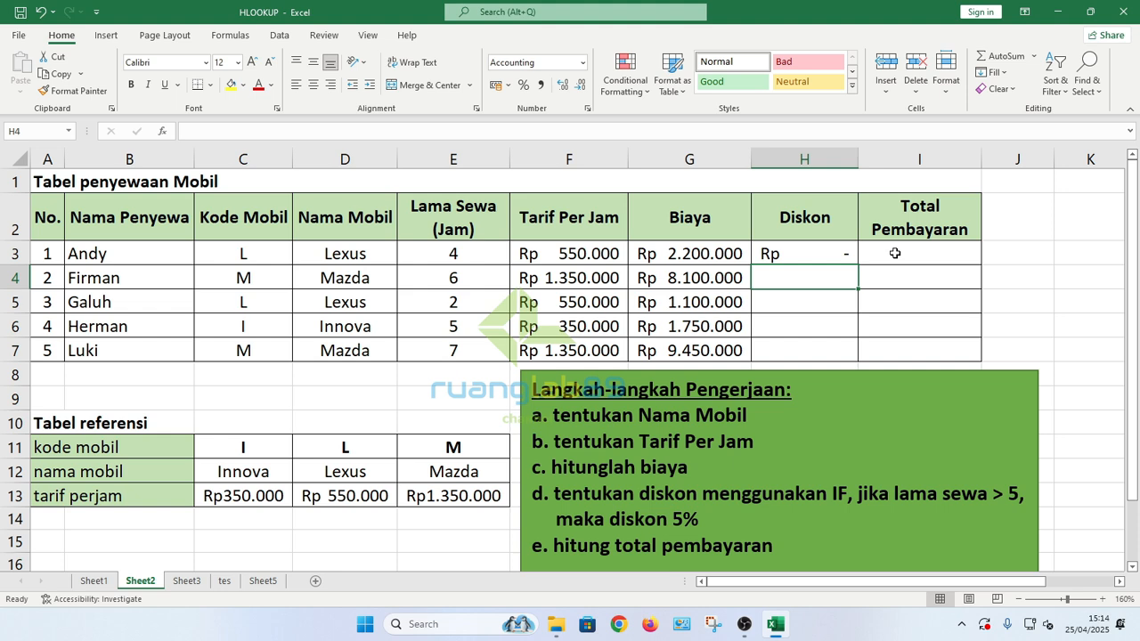
Fill the Diskon formula from H3 down to H7 and check the discounts against the Lama Sewa column.
left_click(824, 255)
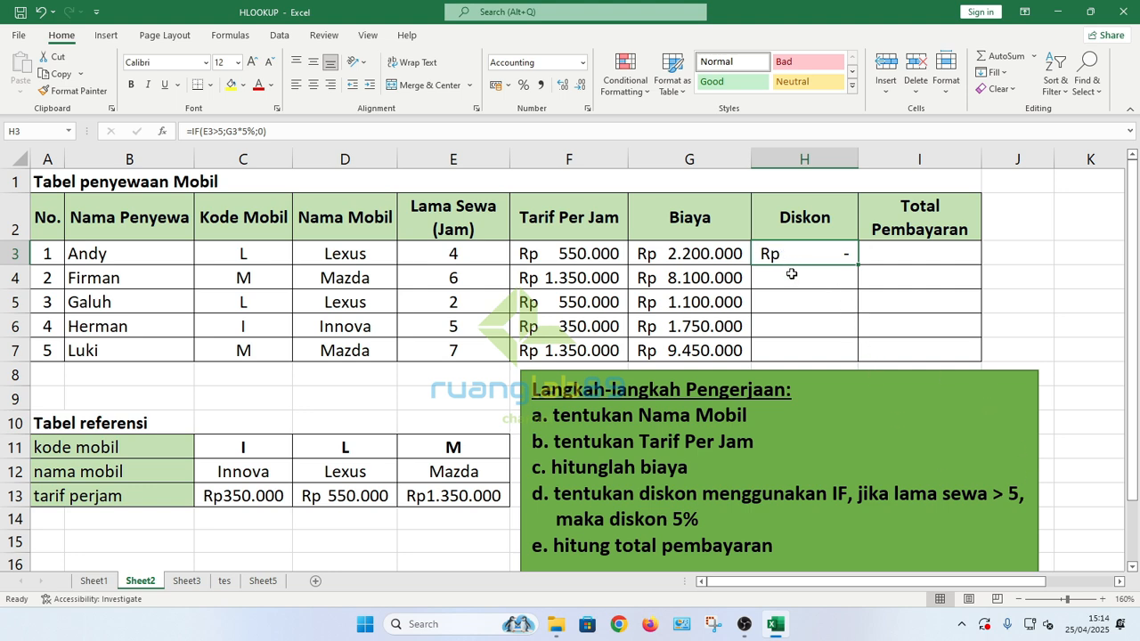
left_click_drag(856, 264, 857, 361)
left_click(827, 280)
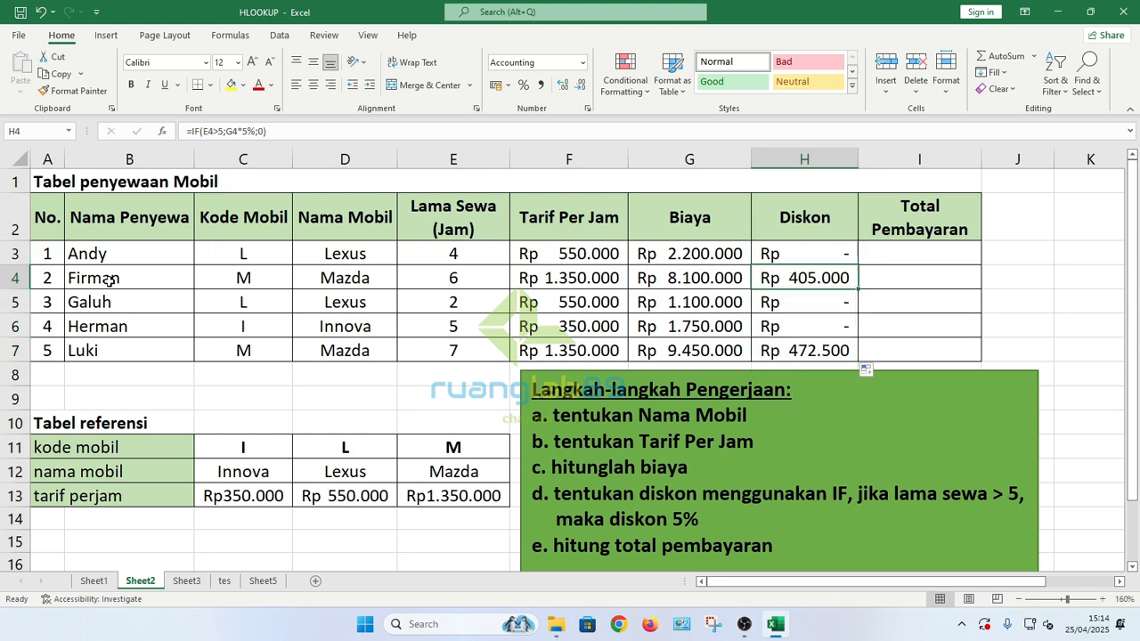
left_click(785, 356)
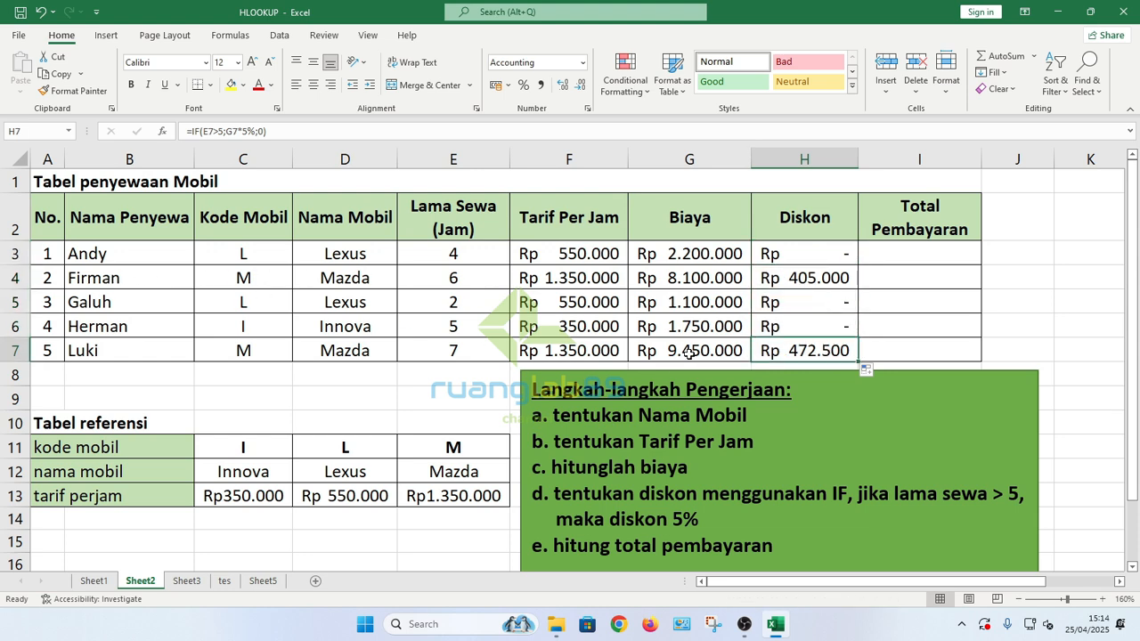
left_click(817, 279)
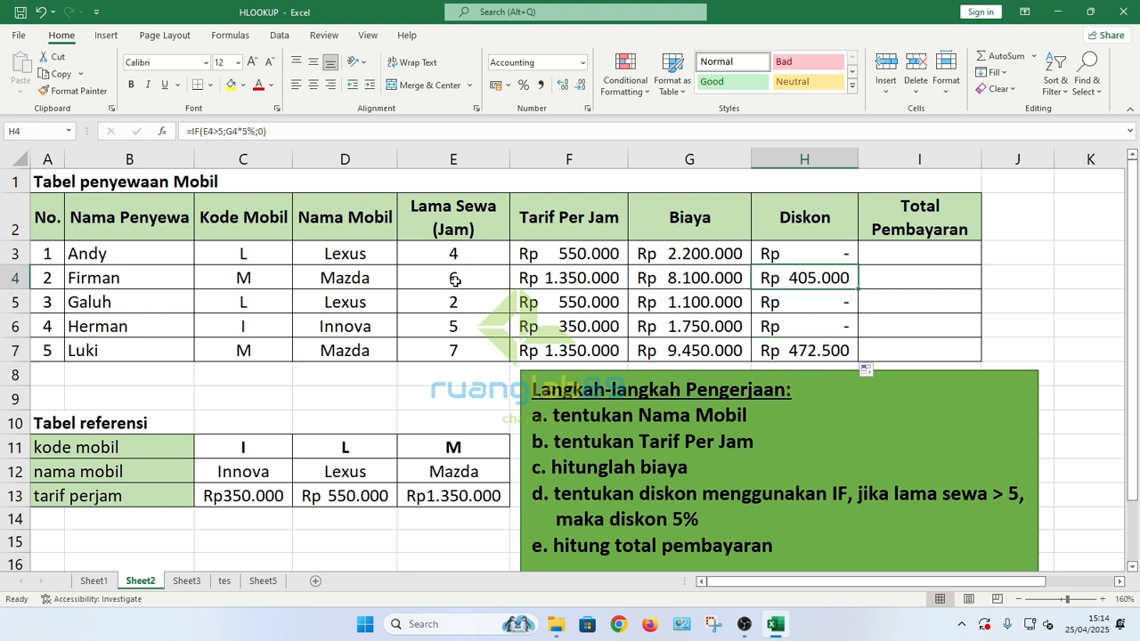
left_click(463, 351)
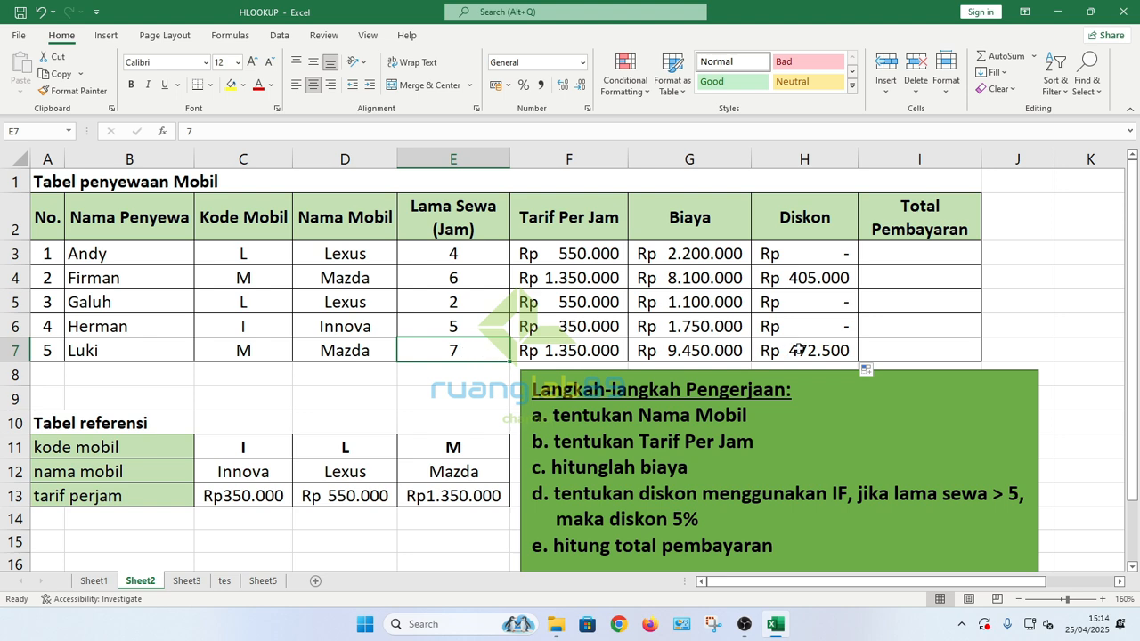
left_click_drag(818, 258, 819, 343)
left_click(824, 260)
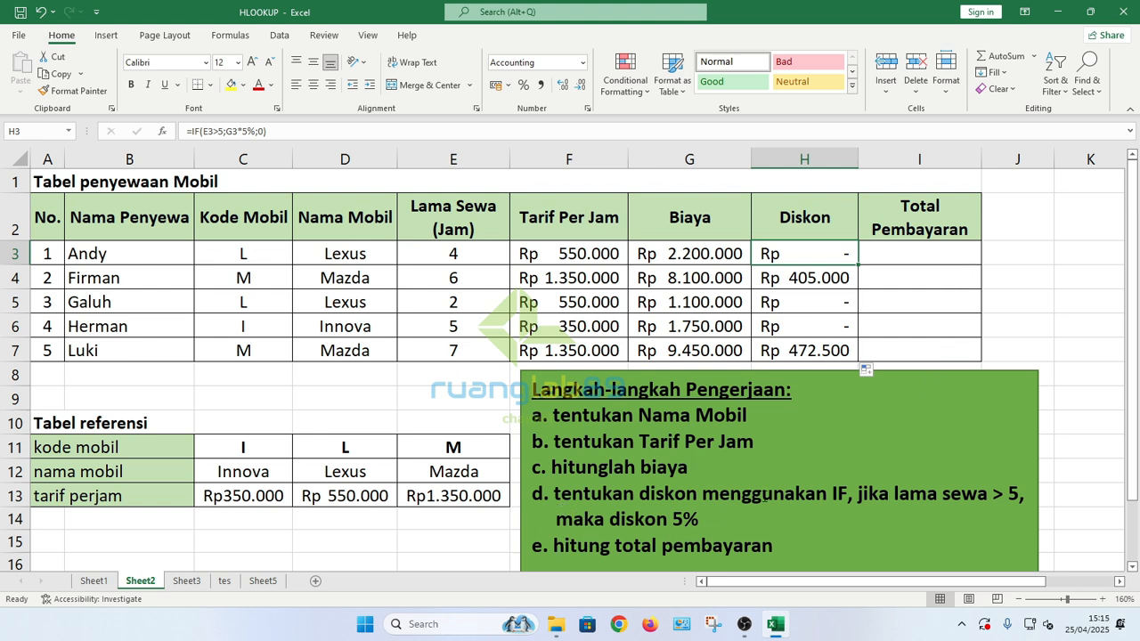
Calculate the first renter's Total Pembayaran in I3 with =G3-H3 and fill the formula down to I7.
left_click(919, 257)
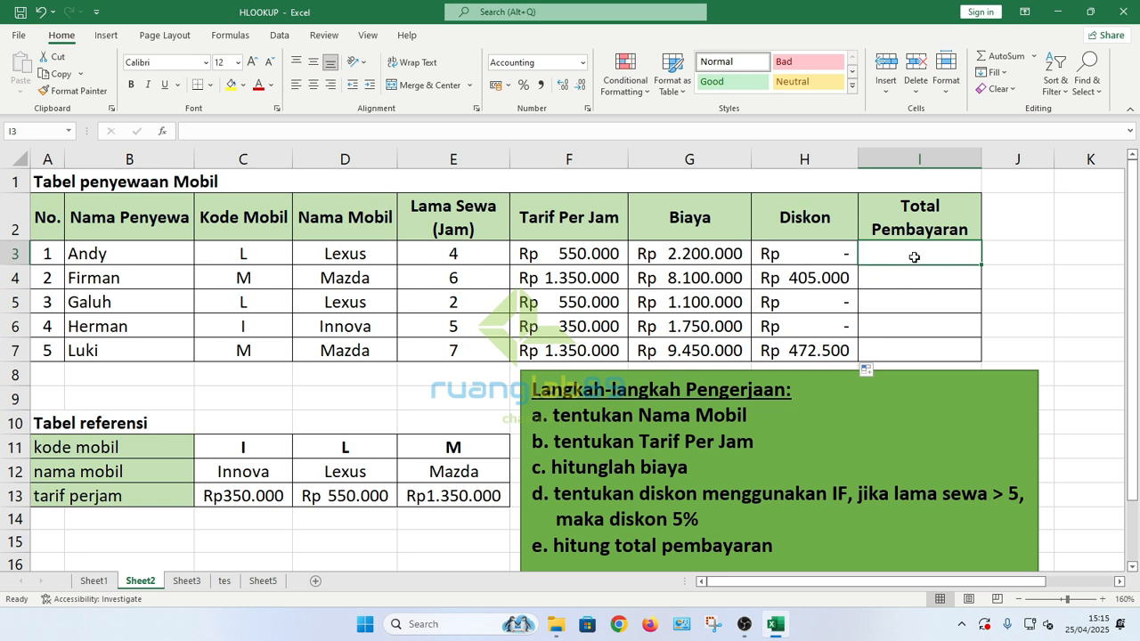
type("=")
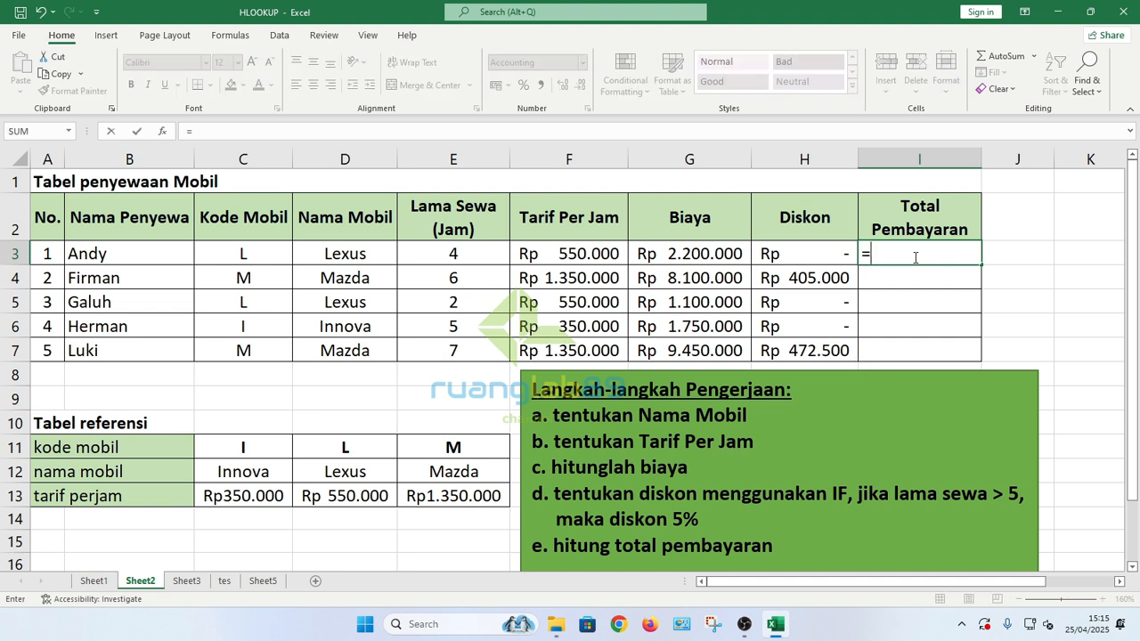
left_click(697, 254)
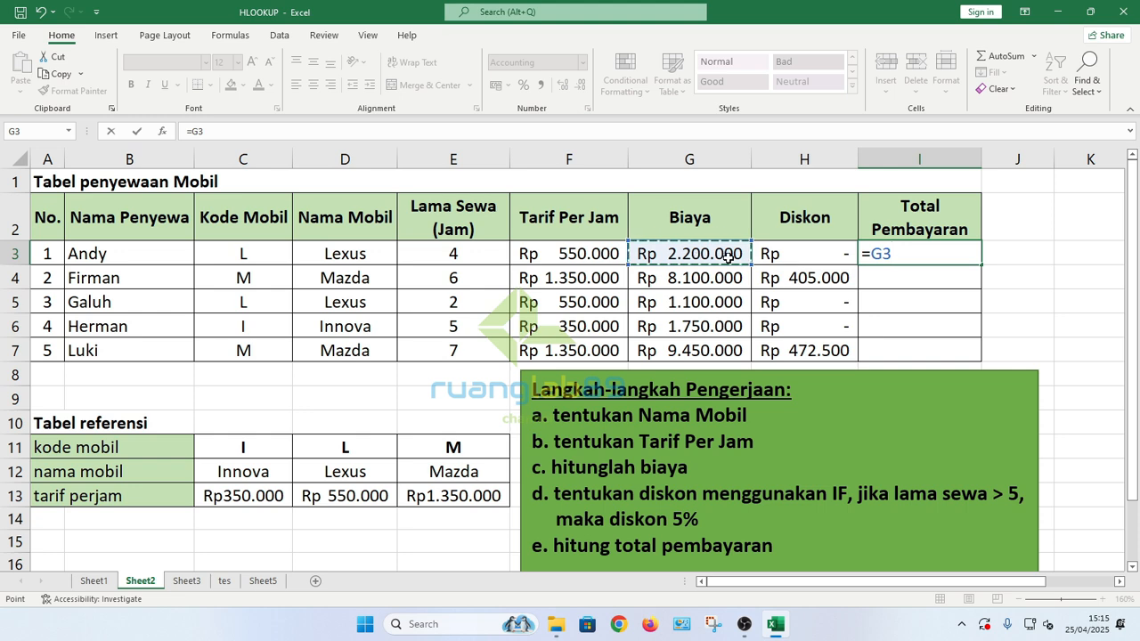
type("-H3")
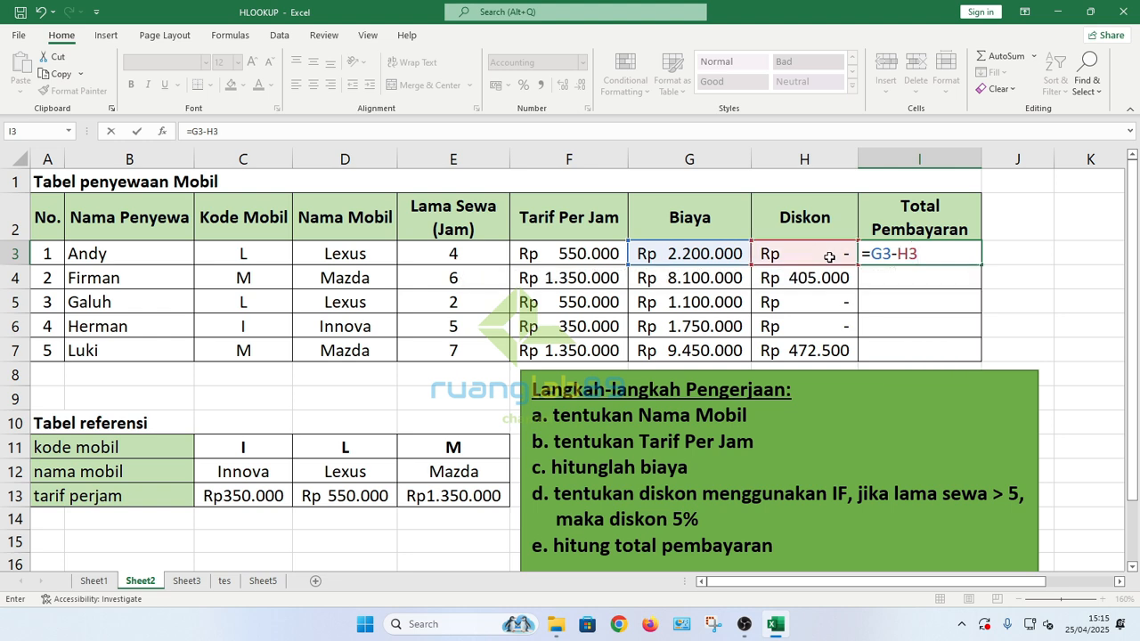
key("Return")
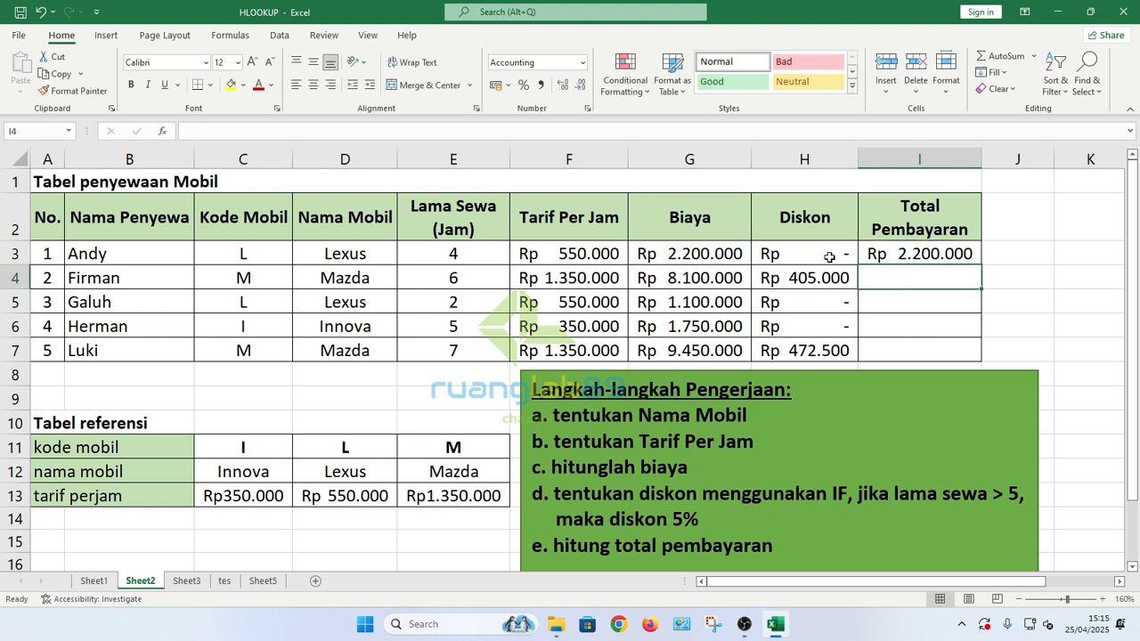
left_click(882, 255)
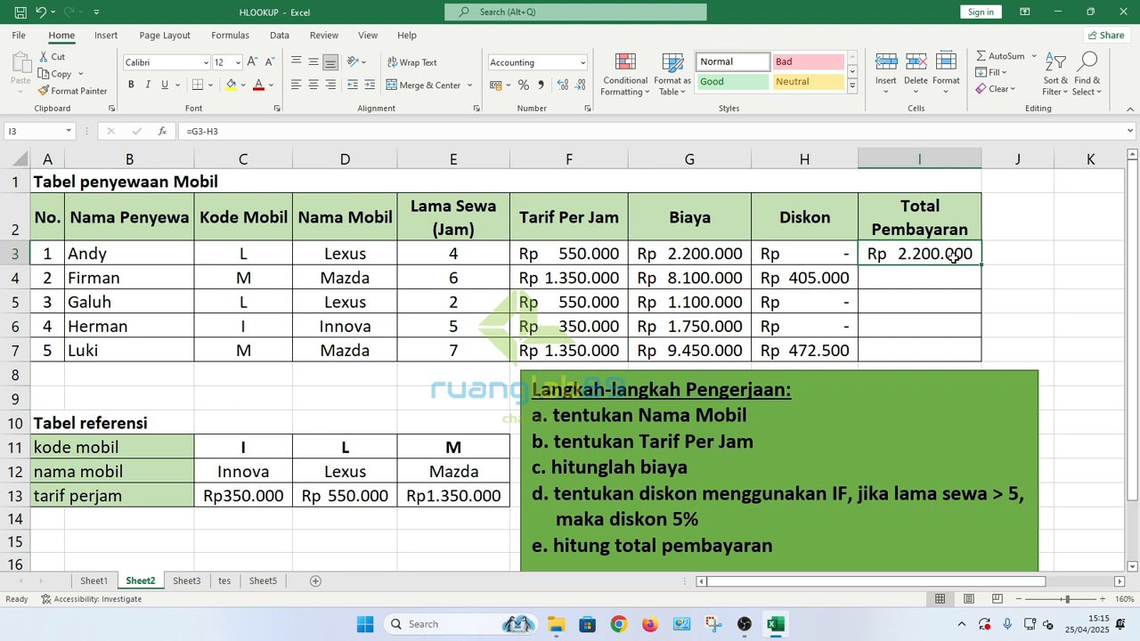
left_click_drag(980, 266, 980, 361)
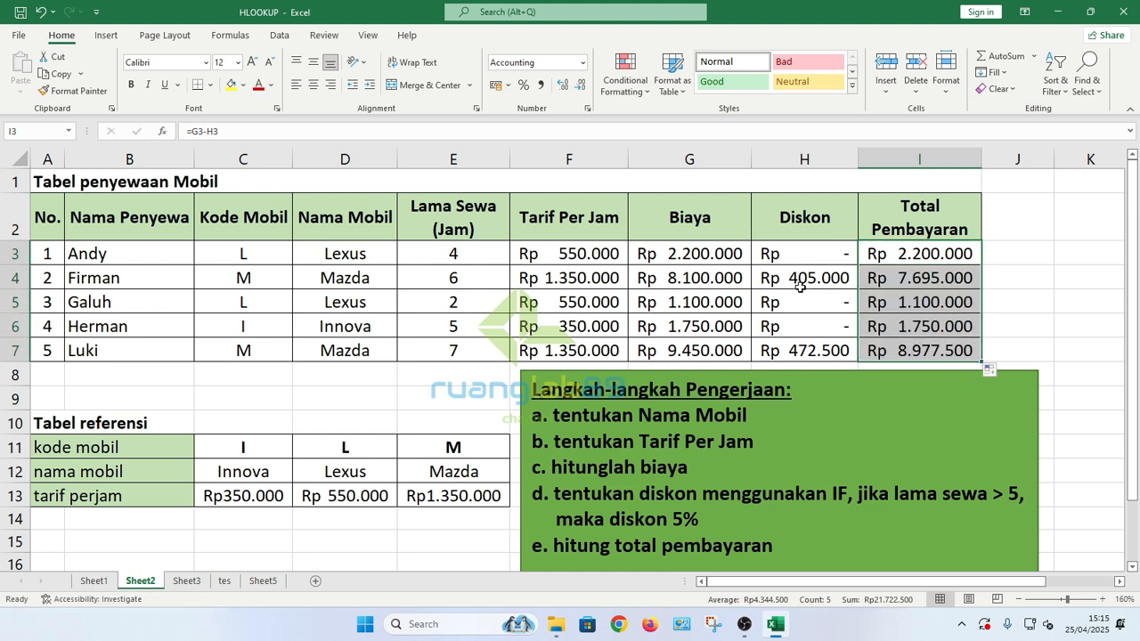
Check the Total Pembayaran results in I3:I7 against the Biaya and Diskon columns.
left_click(920, 278)
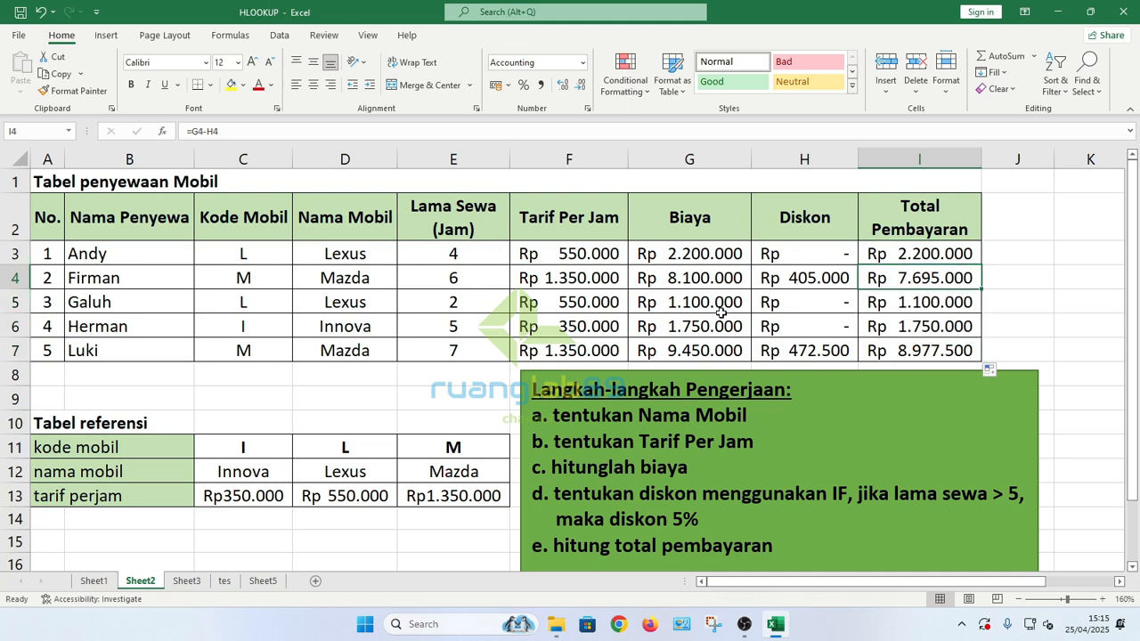
left_click(793, 303)
left_click(806, 325)
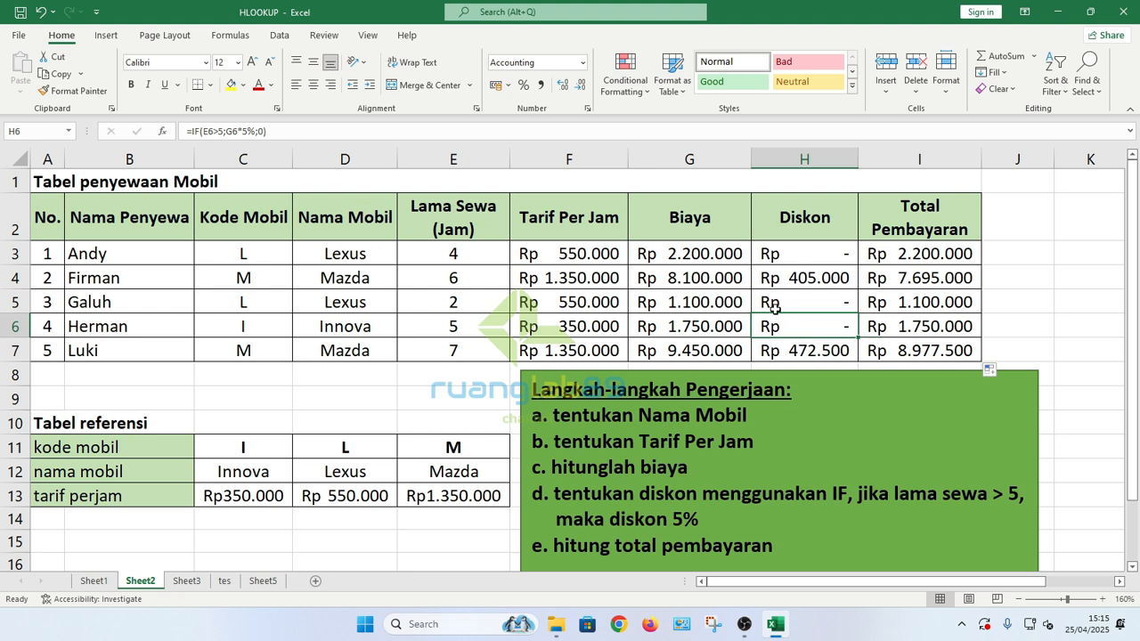
left_click(907, 351)
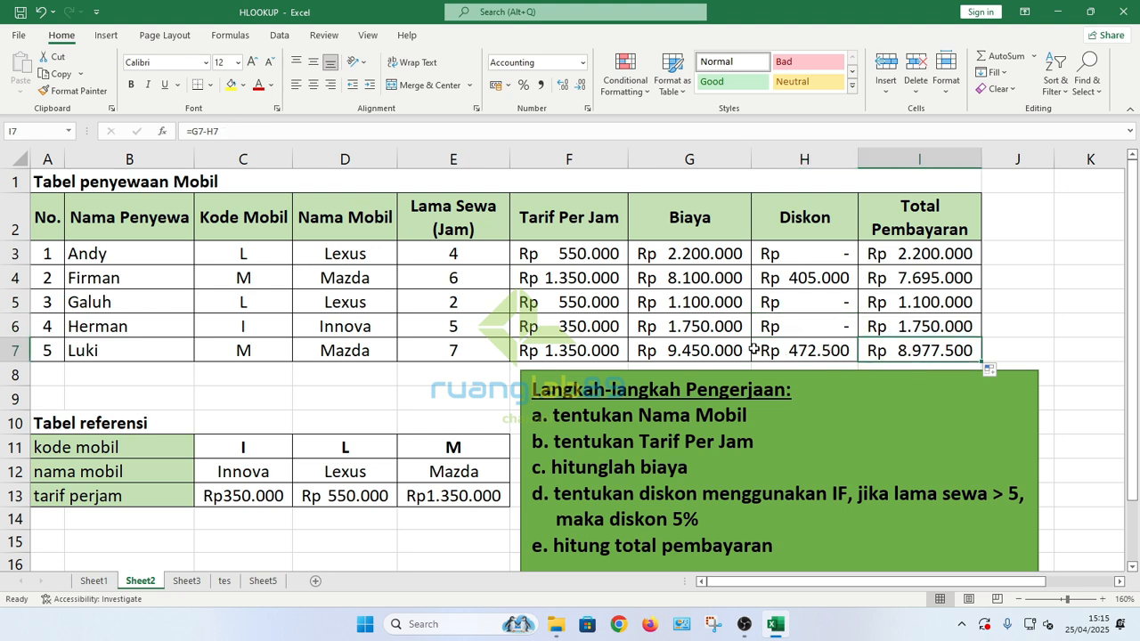
left_click(914, 318)
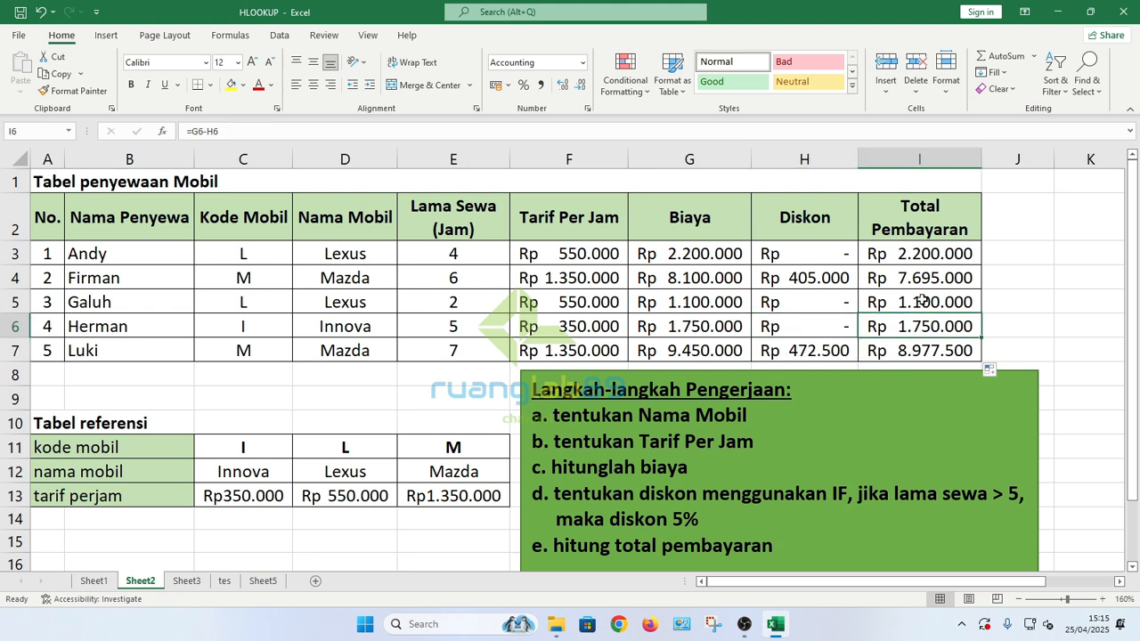
left_click(922, 299)
left_click(927, 259)
left_click(925, 278)
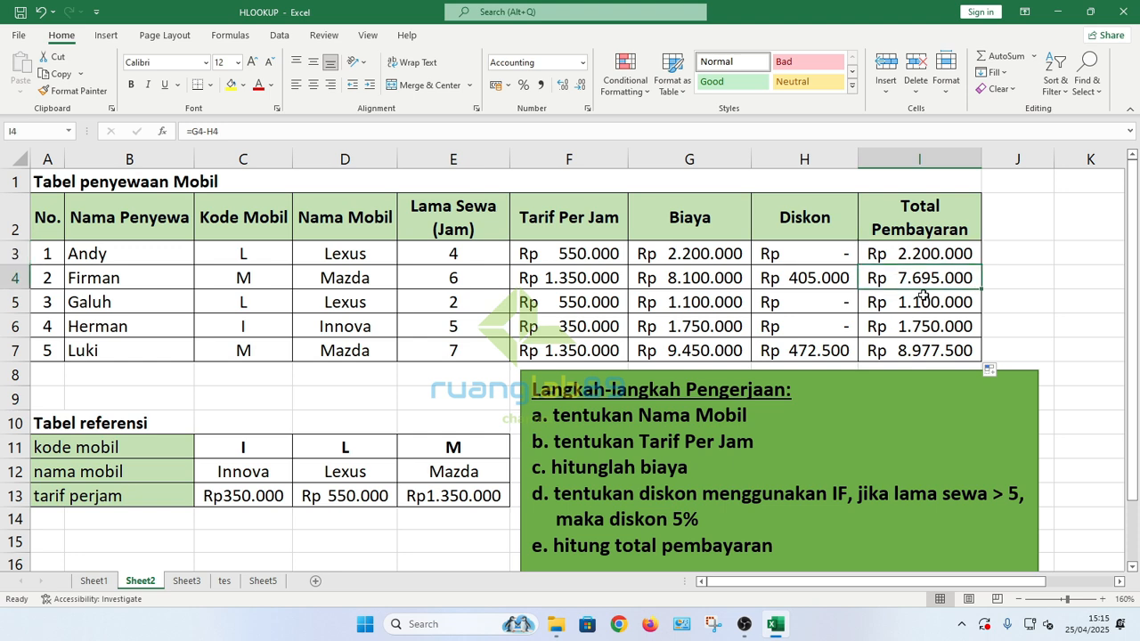
left_click(923, 322)
left_click(917, 347)
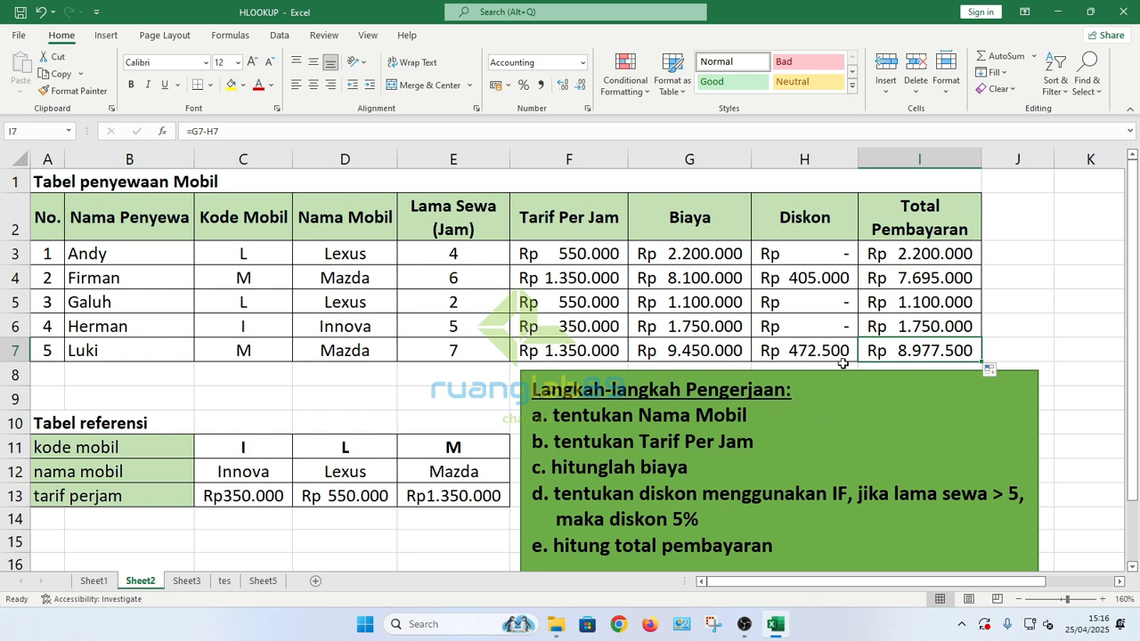
left_click(921, 259)
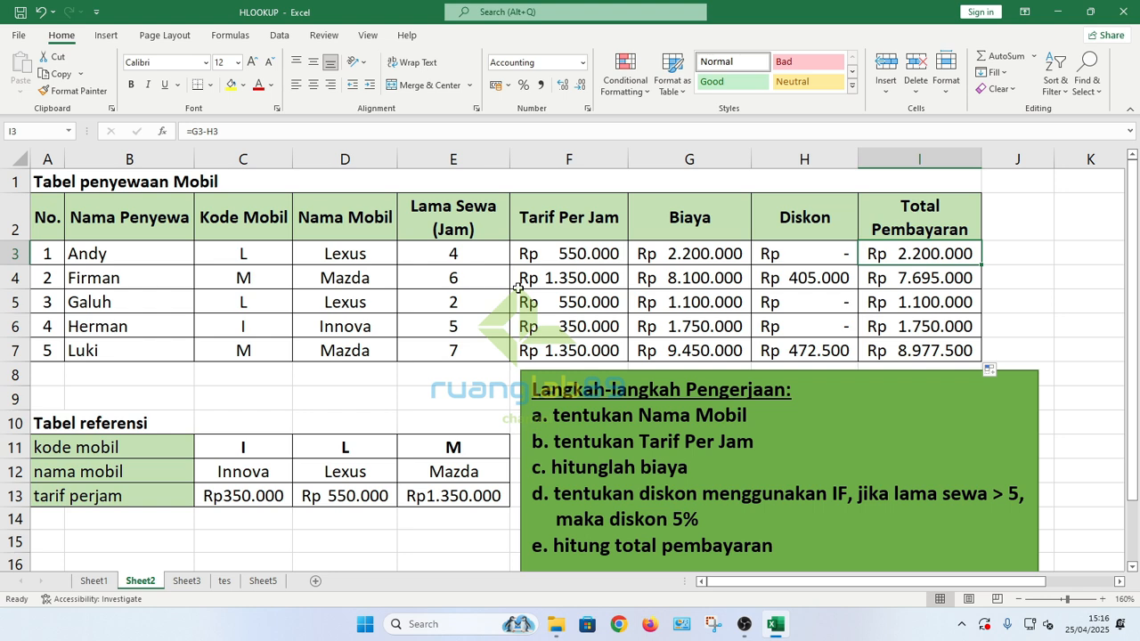
left_click(1017, 286)
left_click(1018, 301)
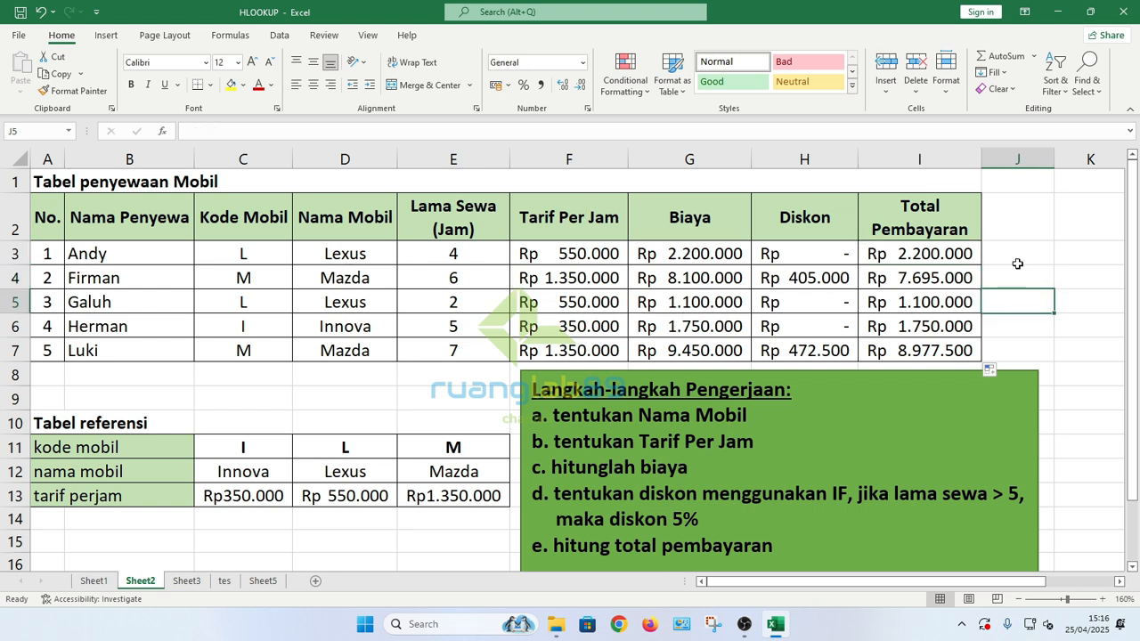
left_click(1017, 258)
left_click(1015, 279)
left_click(1013, 307)
left_click(1012, 325)
left_click(1008, 283)
left_click(1010, 258)
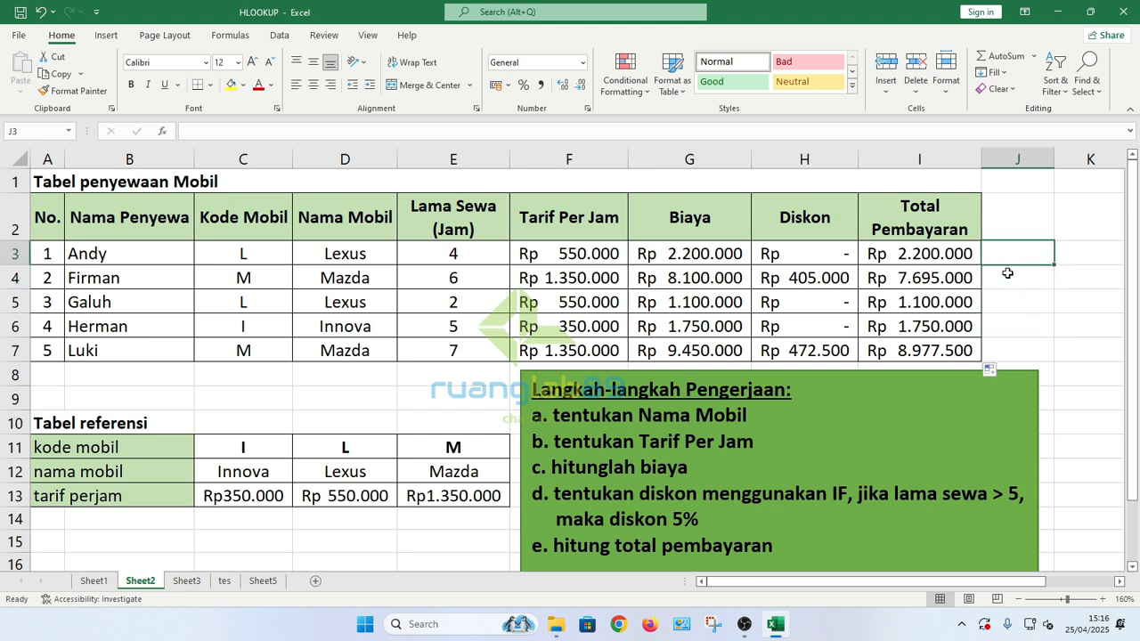
left_click(1007, 282)
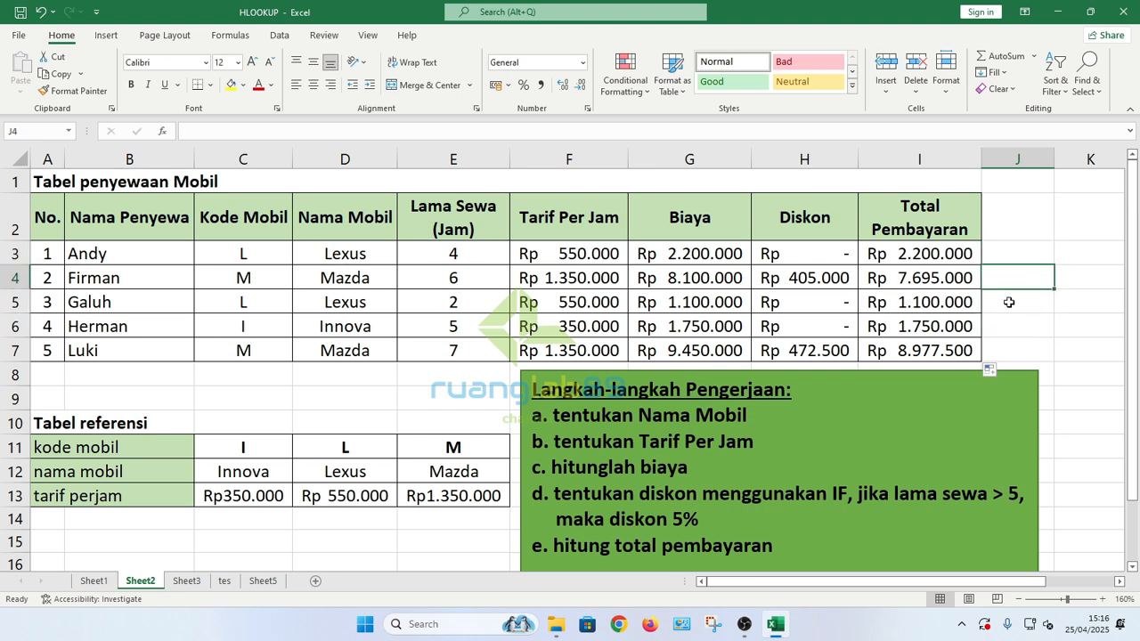